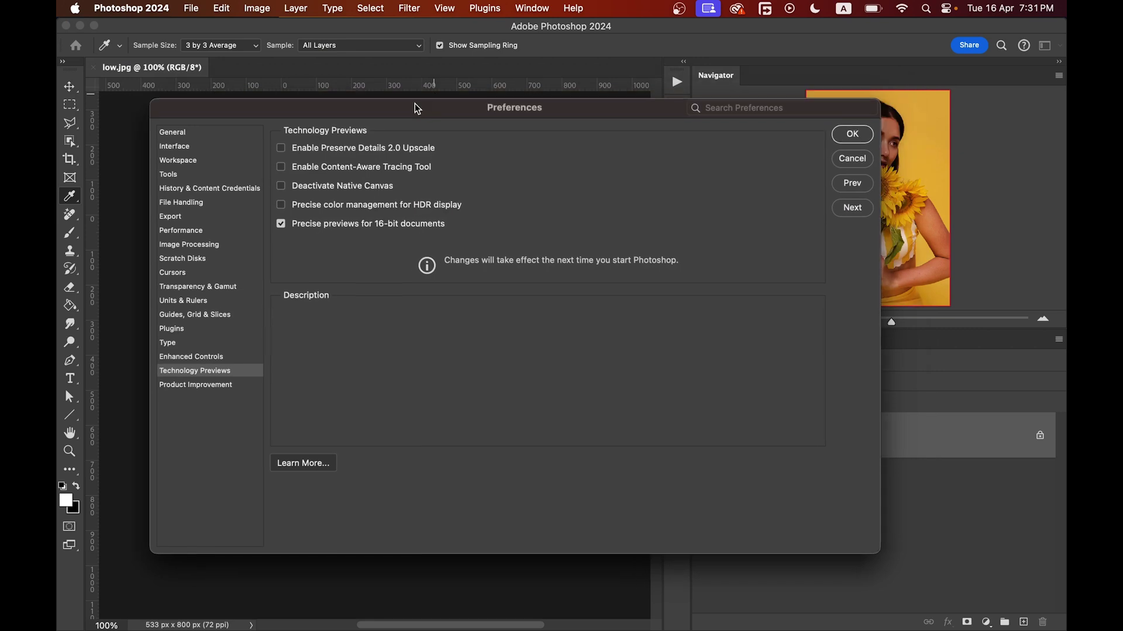
{"action": "mouse_move", "coordinate": [279, 148]}
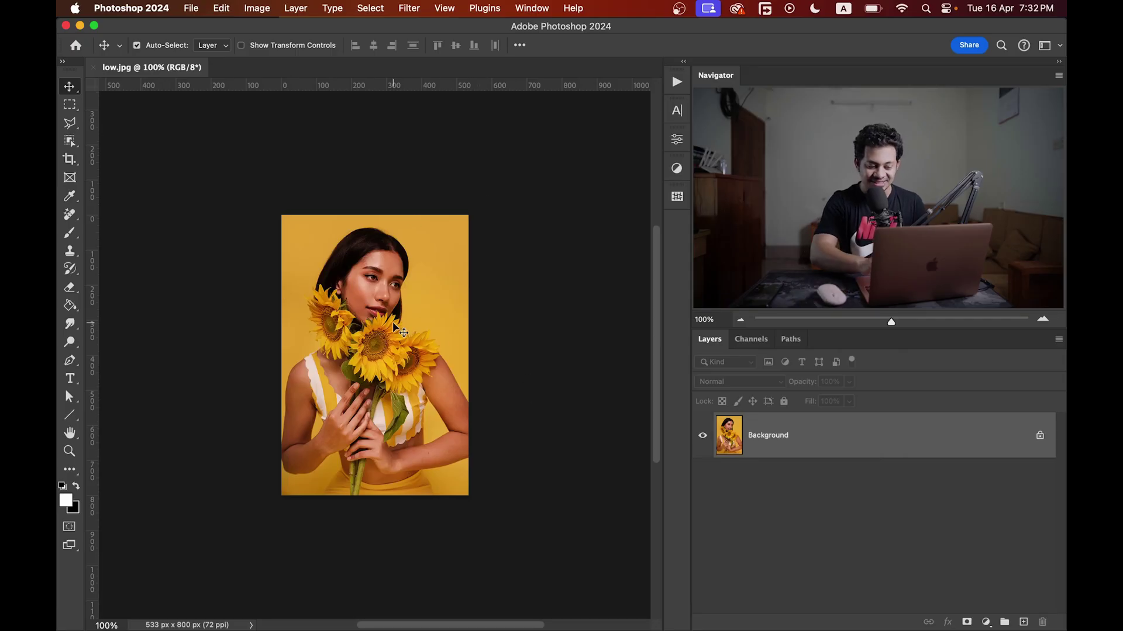
Step: Examine the image quality of the portrait's eye, face and sunflowers at high magnification
{"action": "scroll", "coordinate": [374, 302], "scroll_direction": "up", "scroll_amount": 5}
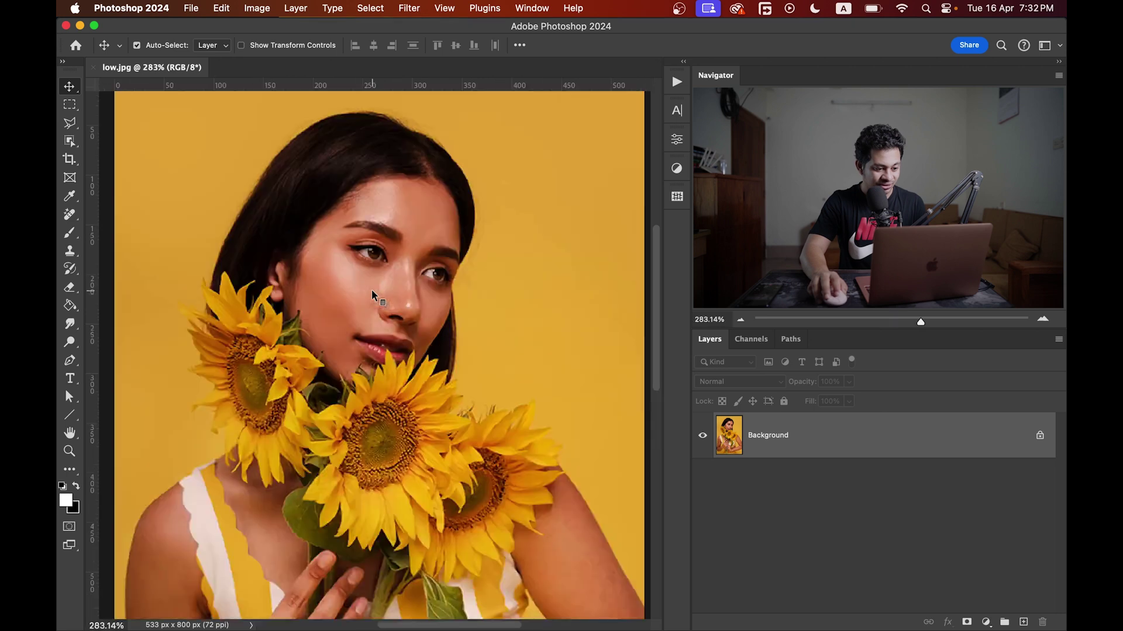
{"action": "scroll", "coordinate": [374, 261], "scroll_direction": "up", "scroll_amount": 10}
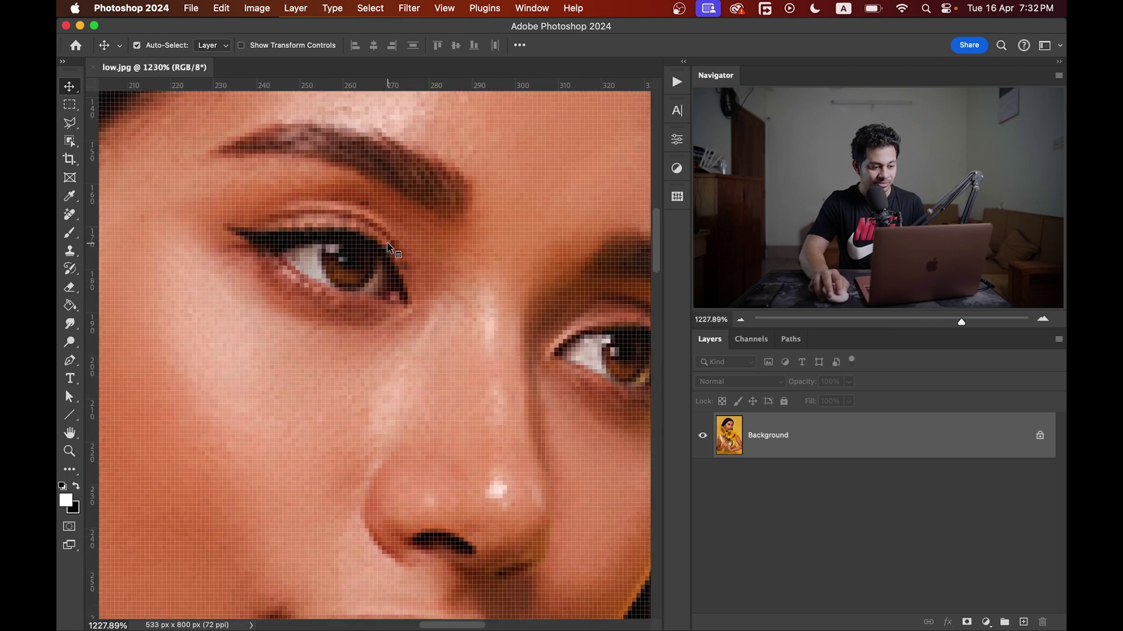
{"action": "scroll", "coordinate": [331, 234], "scroll_direction": "down", "scroll_amount": 2}
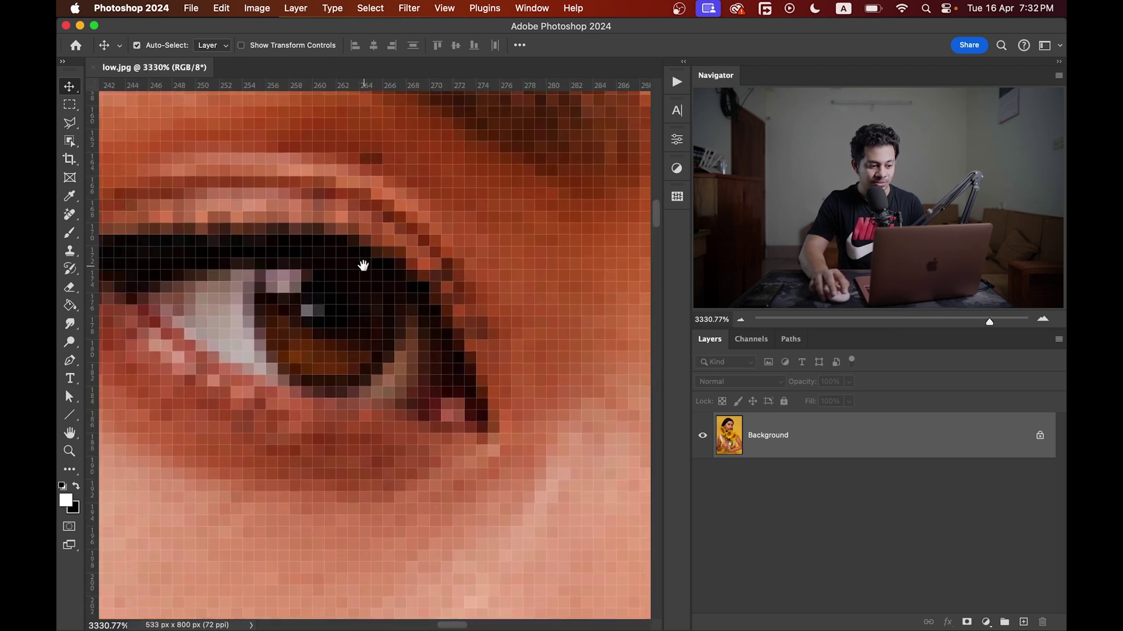
{"action": "scroll", "coordinate": [331, 253], "scroll_direction": "down", "scroll_amount": 1}
{"action": "scroll", "coordinate": [414, 326], "scroll_direction": "up", "scroll_amount": 4}
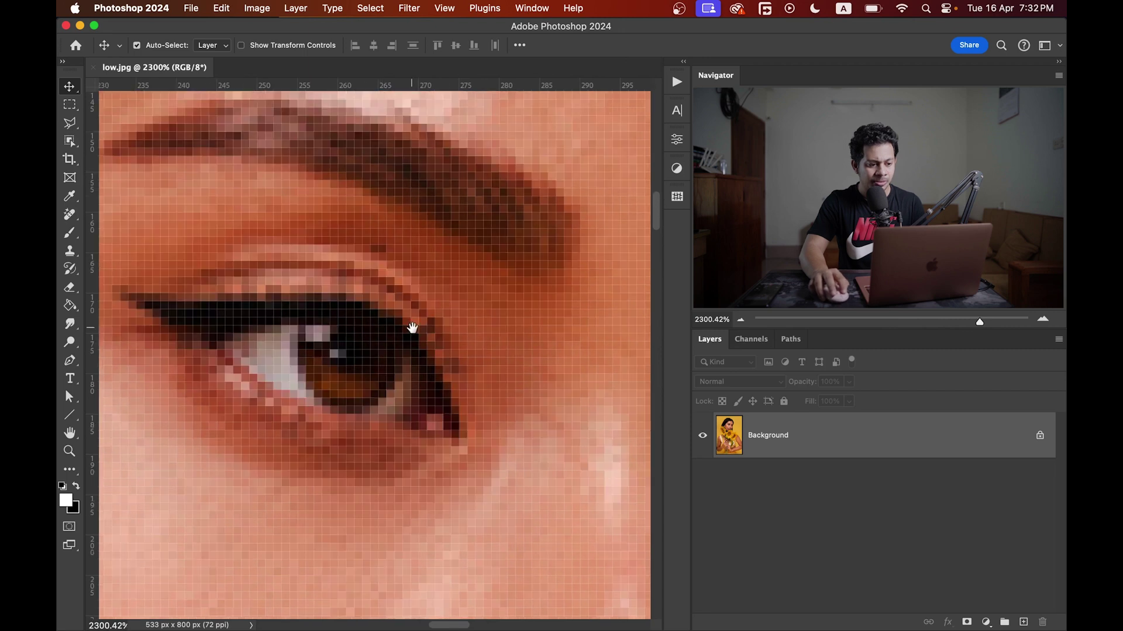
{"action": "scroll", "coordinate": [427, 266], "scroll_direction": "down", "scroll_amount": 3}
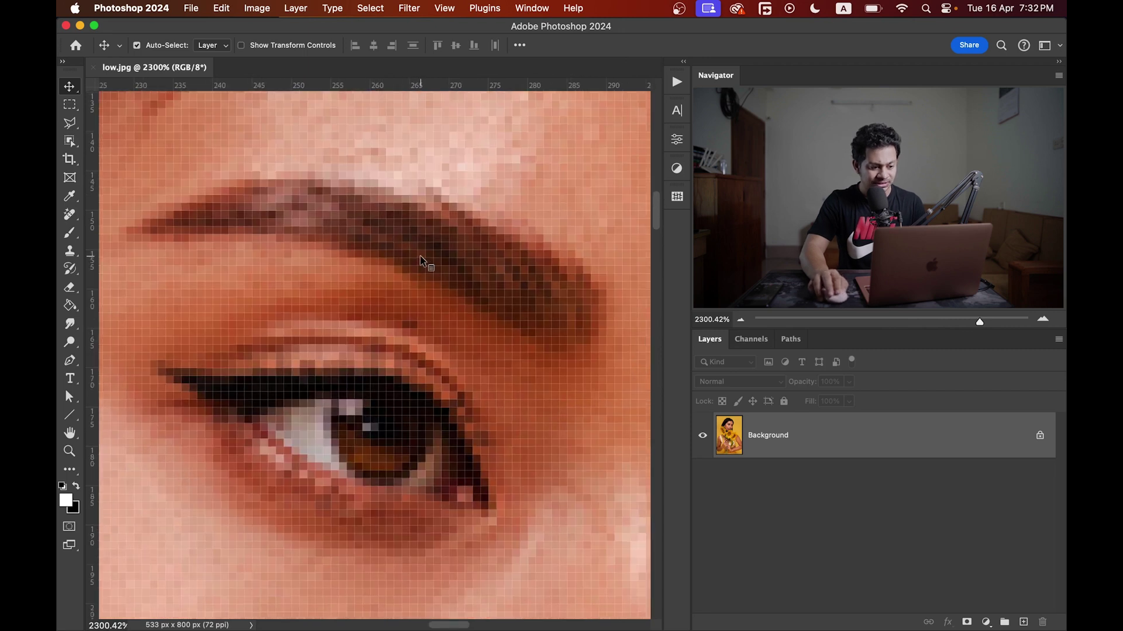
{"action": "scroll", "coordinate": [426, 371], "scroll_direction": "down", "scroll_amount": 4}
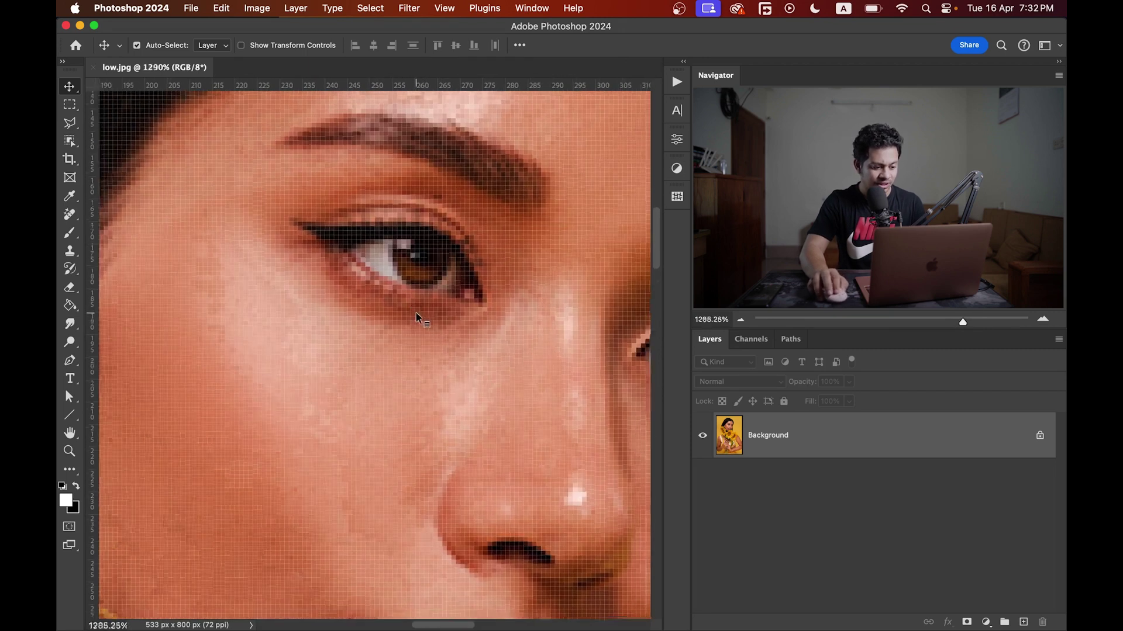
{"action": "scroll", "coordinate": [438, 234], "scroll_direction": "down", "scroll_amount": 2}
{"action": "scroll", "coordinate": [437, 234], "scroll_direction": "down", "scroll_amount": 3}
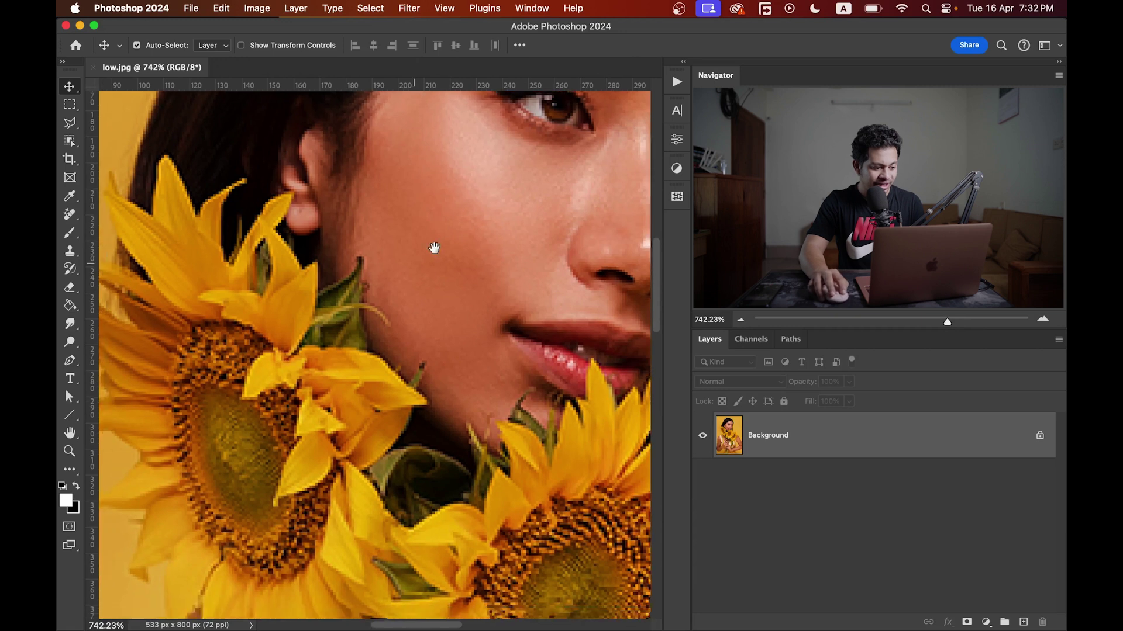
{"action": "scroll", "coordinate": [433, 246], "scroll_direction": "left", "scroll_amount": 4}
{"action": "scroll", "coordinate": [335, 302], "scroll_direction": "up", "scroll_amount": 3}
{"action": "scroll", "coordinate": [402, 291], "scroll_direction": "up", "scroll_amount": 3}
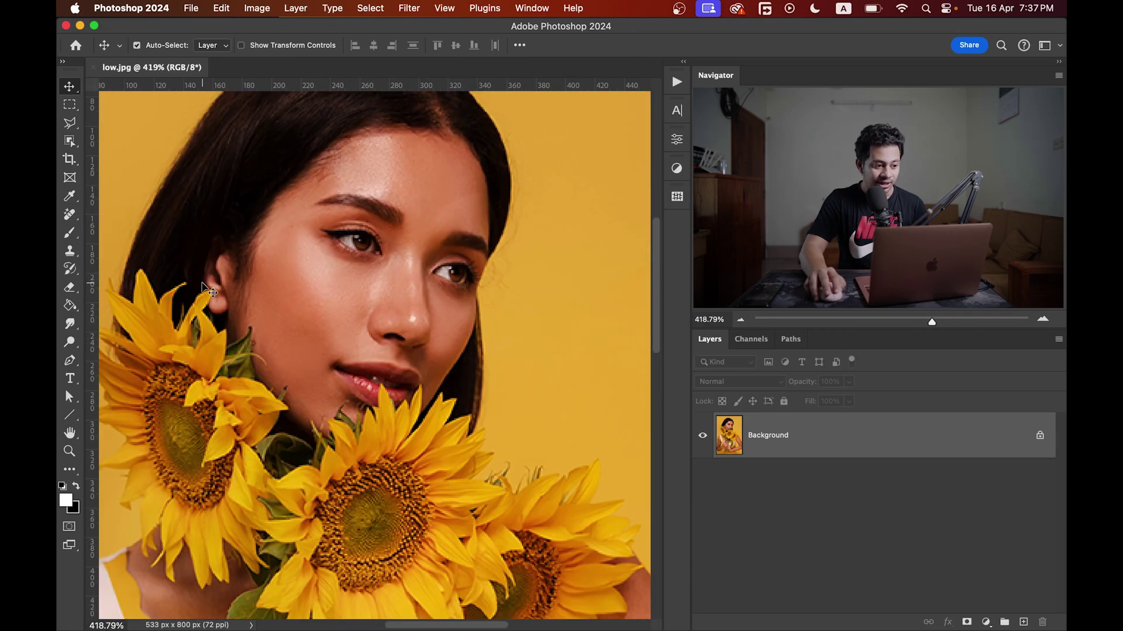
{"action": "scroll", "coordinate": [491, 261], "scroll_direction": "down", "scroll_amount": 3}
Step: Open the Image Size settings and show the image dimensions in pixels
{"action": "left_click", "coordinate": [256, 10]}
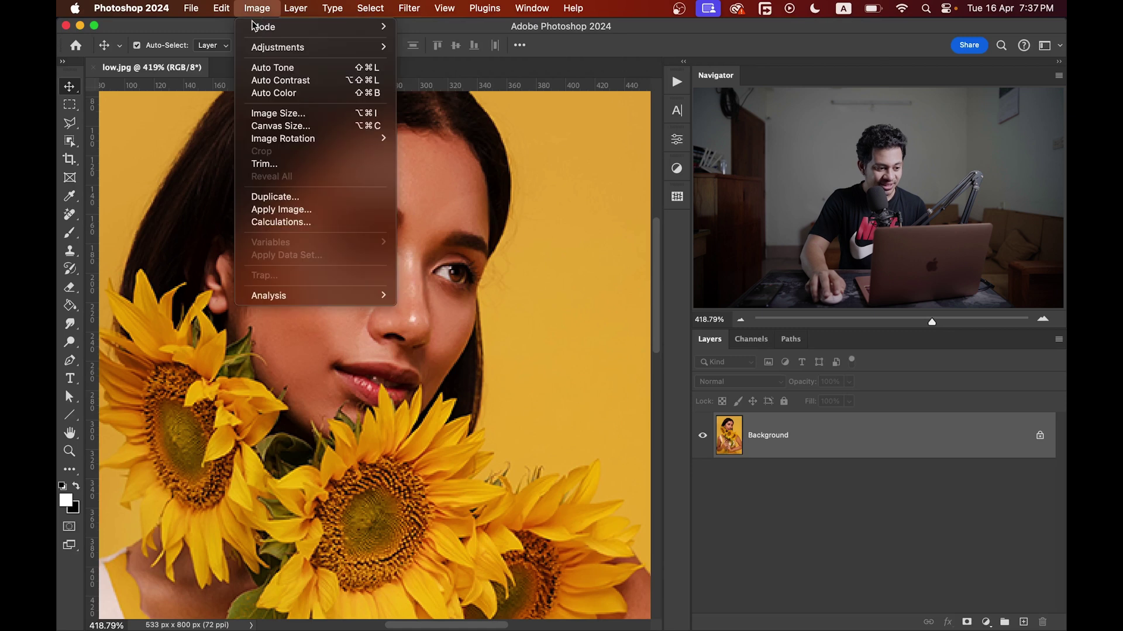
{"action": "left_click", "coordinate": [270, 114]}
{"action": "left_click_drag", "start_coordinate": [417, 197], "coordinate": [399, 199]}
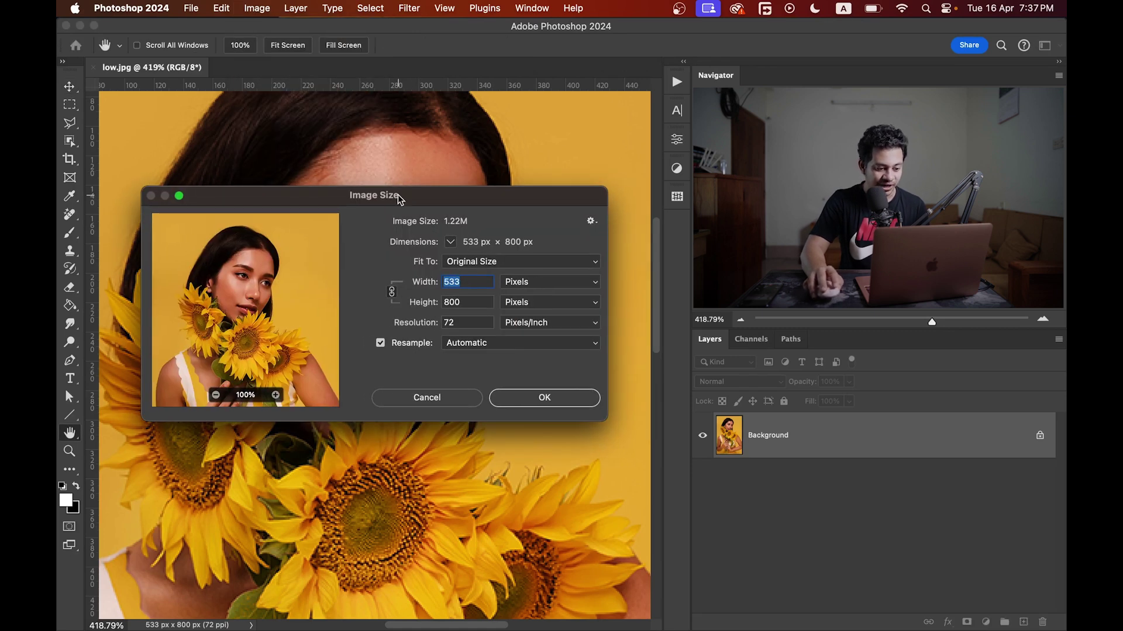
{"action": "left_click", "coordinate": [451, 242]}
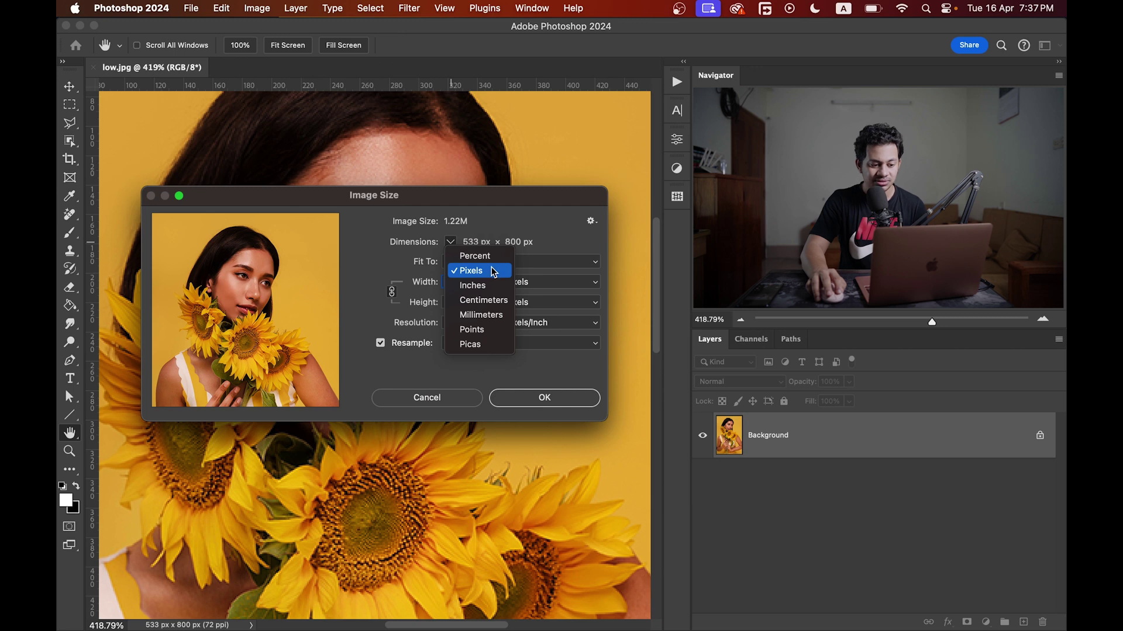
{"action": "left_click", "coordinate": [495, 273]}
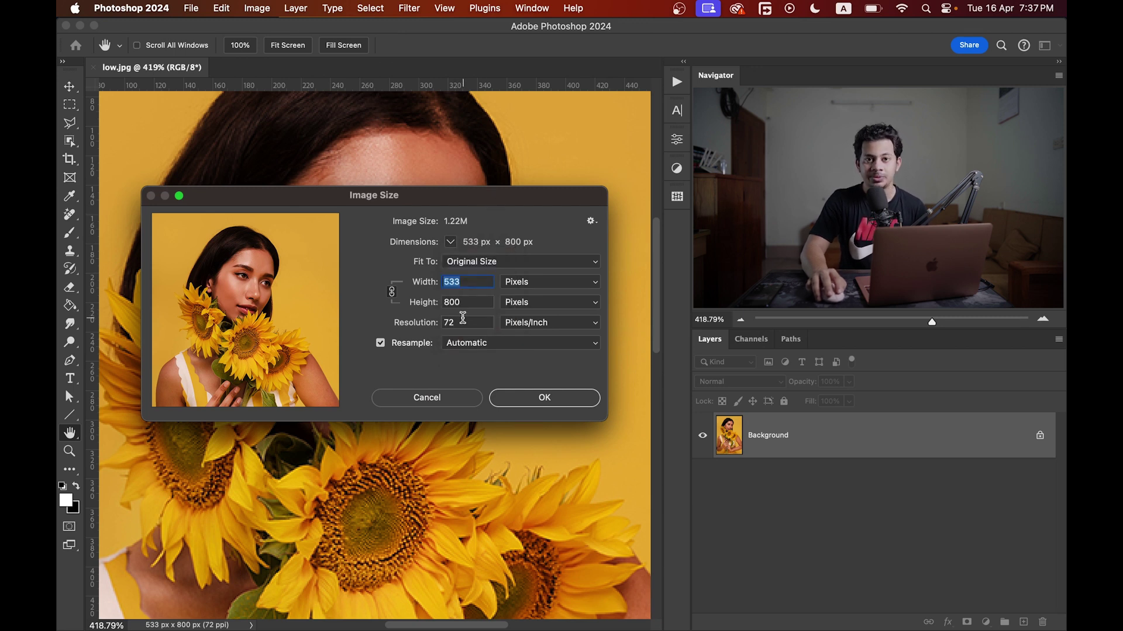
Step: Set the image resolution to 300 pixels/inch with resampling on
{"action": "double_click", "coordinate": [446, 301]}
{"action": "double_click", "coordinate": [464, 283]}
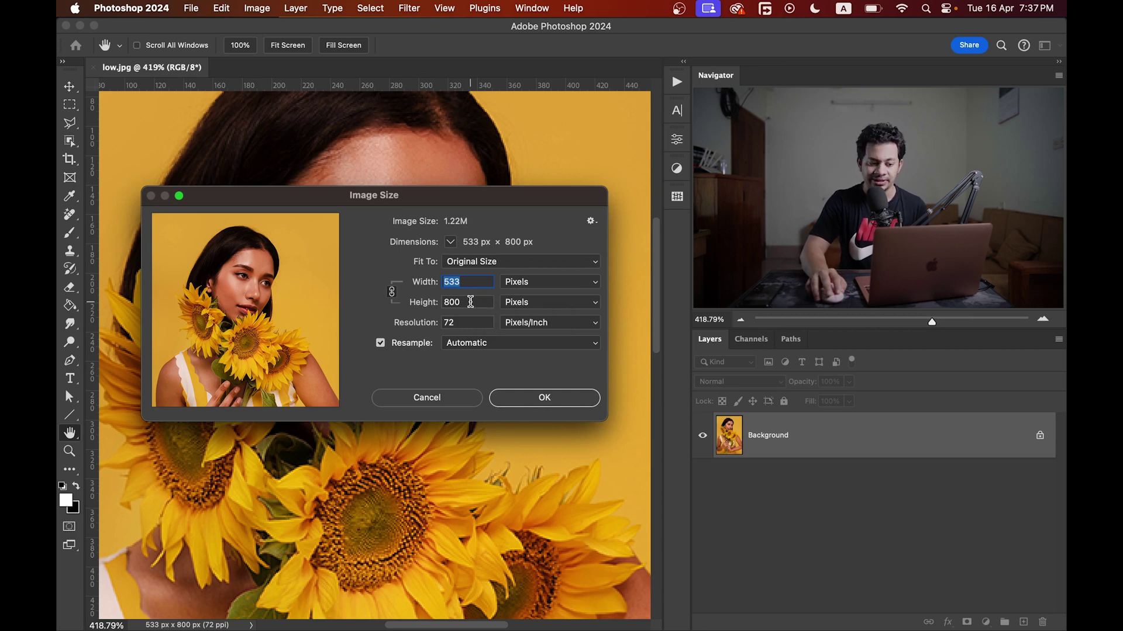
{"action": "double_click", "coordinate": [459, 323]}
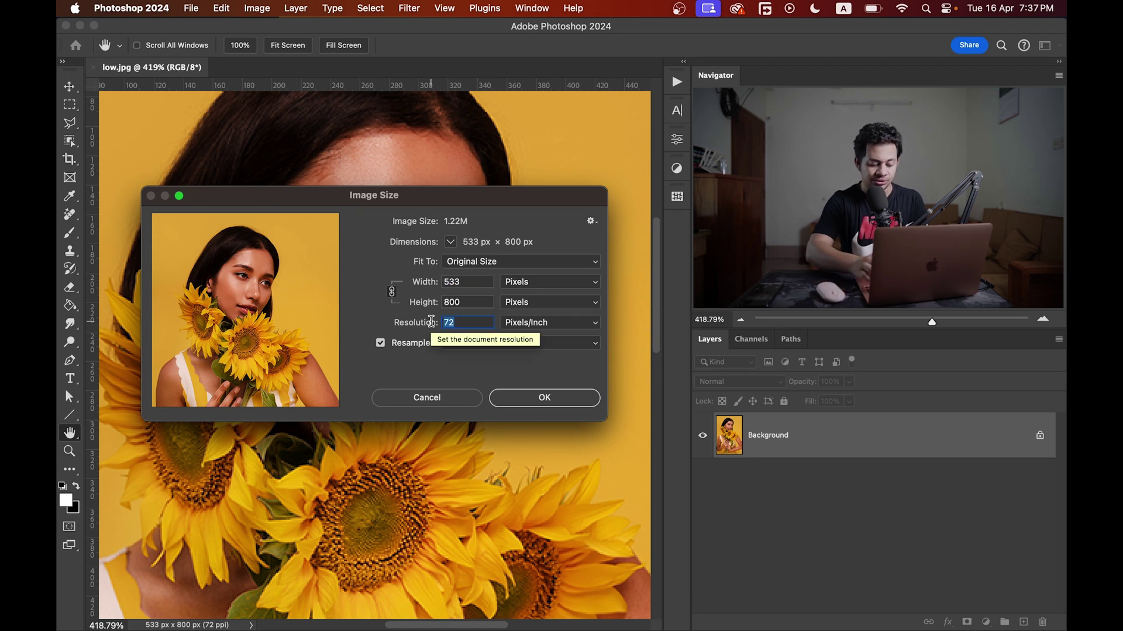
{"action": "type", "text": "300"}
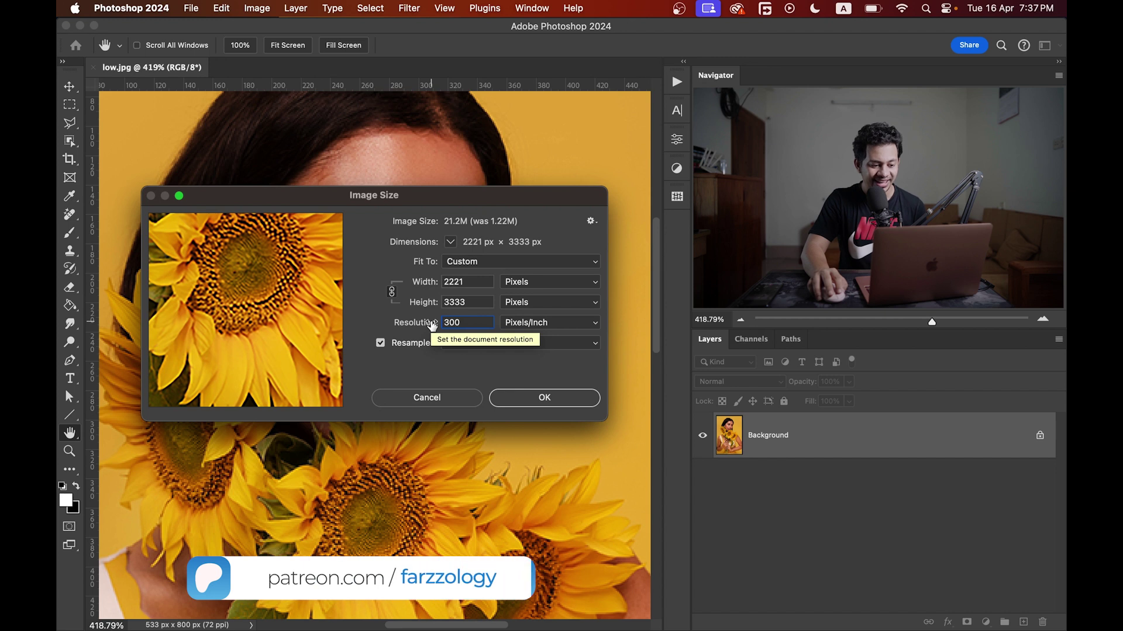
{"action": "key", "text": "shift+Tab"}
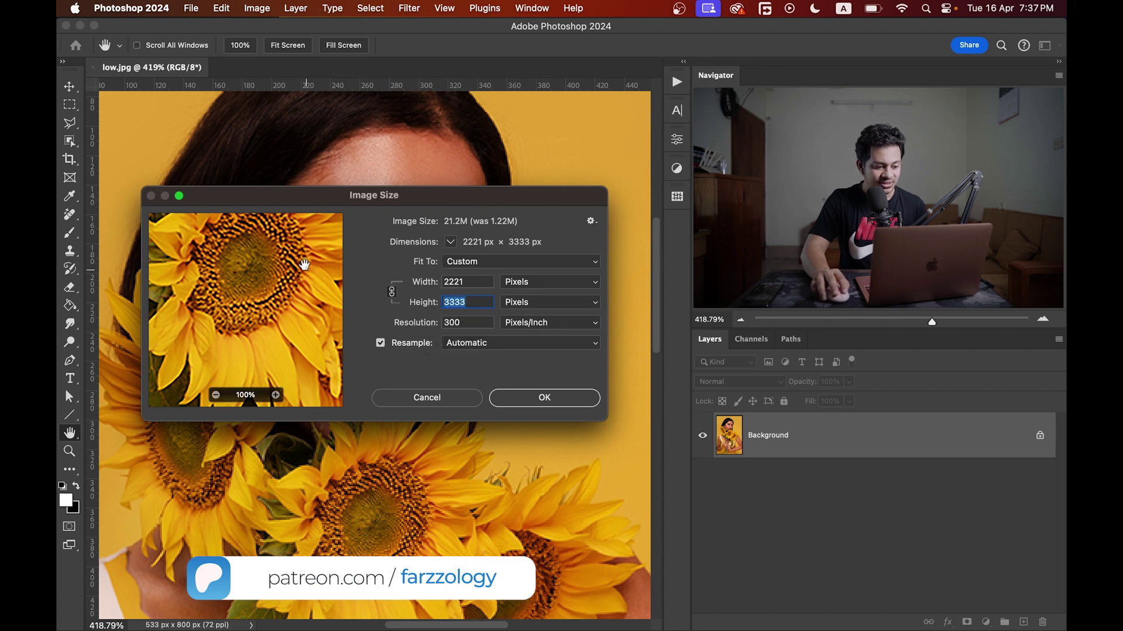
Step: Bring the face into the resize preview and choose Preserve Details 2.0 as the resampling method
{"action": "left_click_drag", "start_coordinate": [300, 258], "coordinate": [285, 346]}
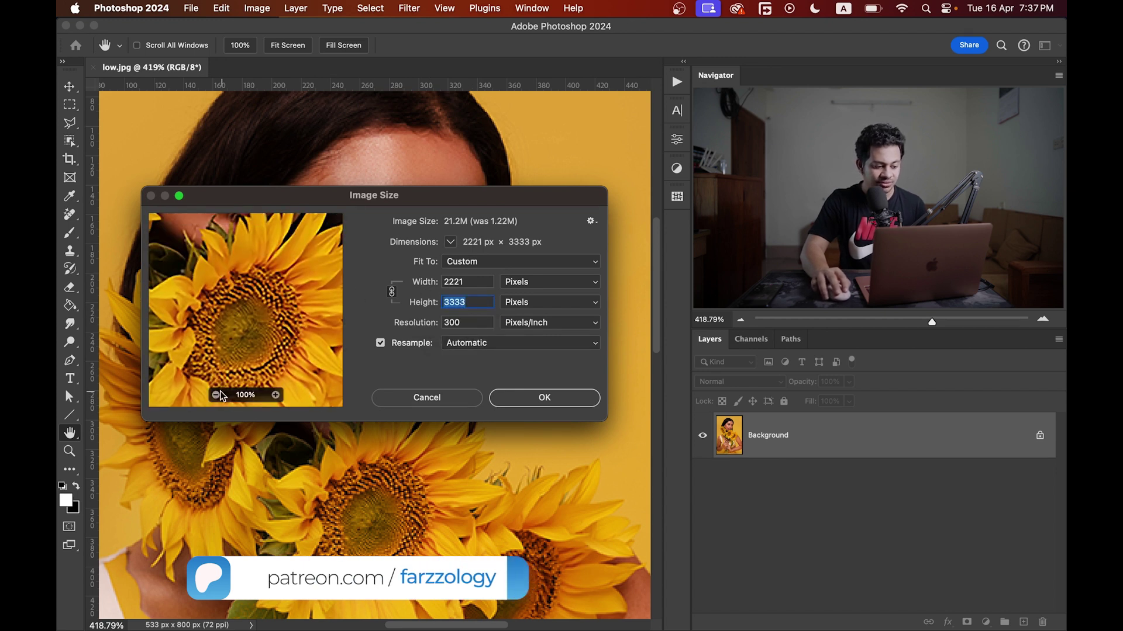
{"action": "left_click", "coordinate": [217, 396]}
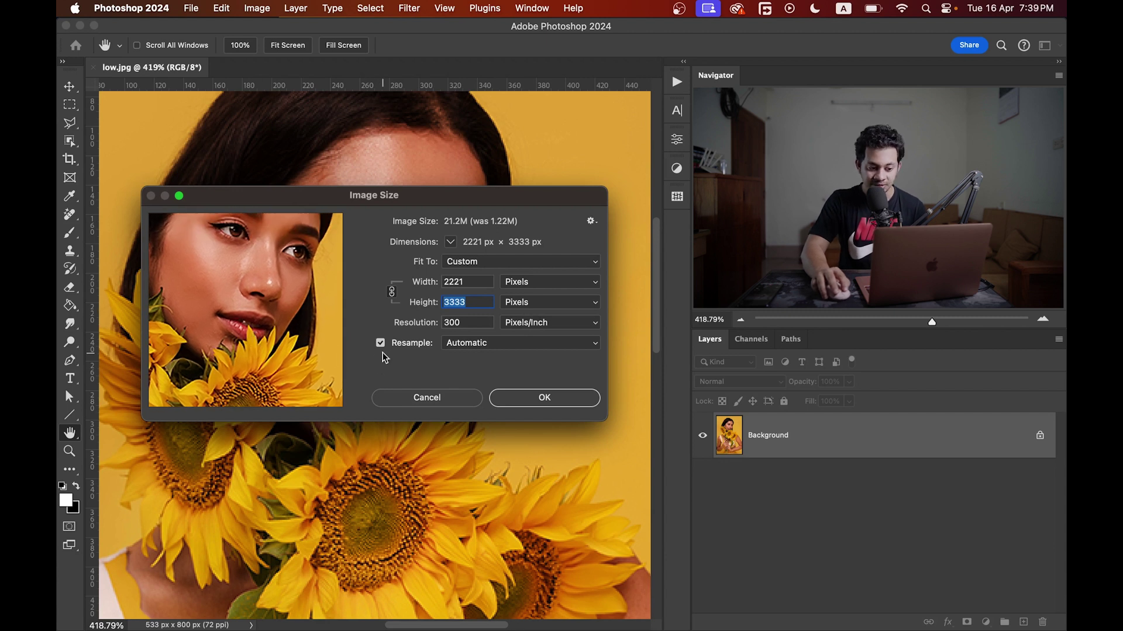
{"action": "left_click", "coordinate": [501, 346]}
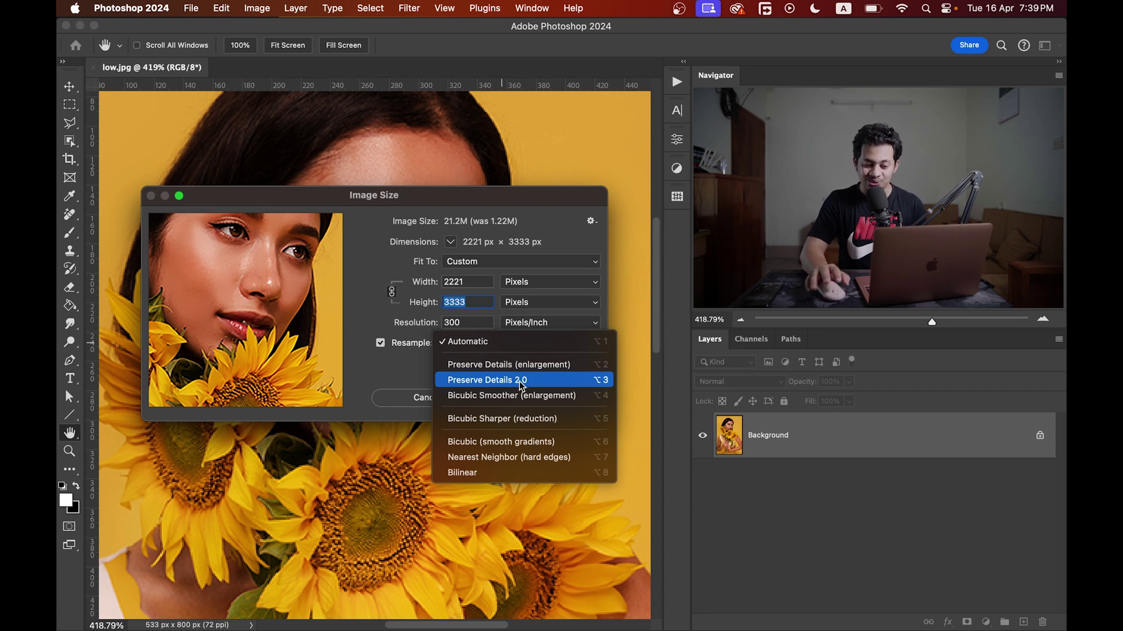
{"action": "left_click", "coordinate": [477, 381]}
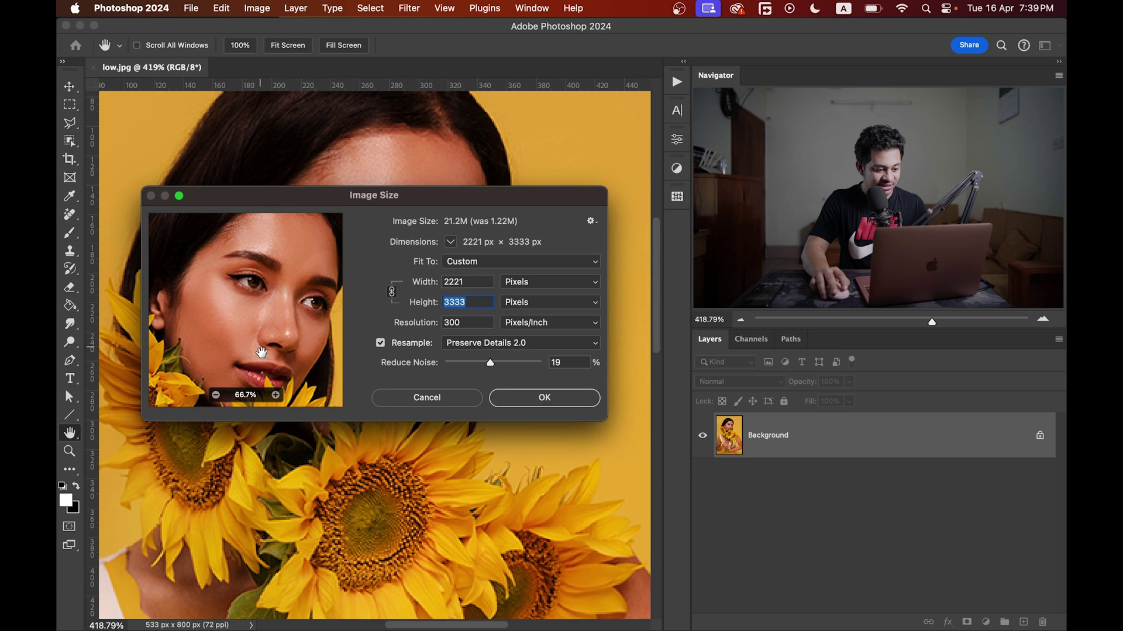
Step: Examine the eye and surrounding skin up close in the resize preview
{"action": "left_click", "coordinate": [276, 396]}
{"action": "left_click_drag", "start_coordinate": [263, 276], "coordinate": [310, 363]}
{"action": "left_click", "coordinate": [276, 395]}
{"action": "left_click", "coordinate": [275, 395]}
{"action": "left_click", "coordinate": [216, 396]}
{"action": "left_click", "coordinate": [216, 395]}
{"action": "left_click_drag", "start_coordinate": [232, 335], "coordinate": [279, 321]}
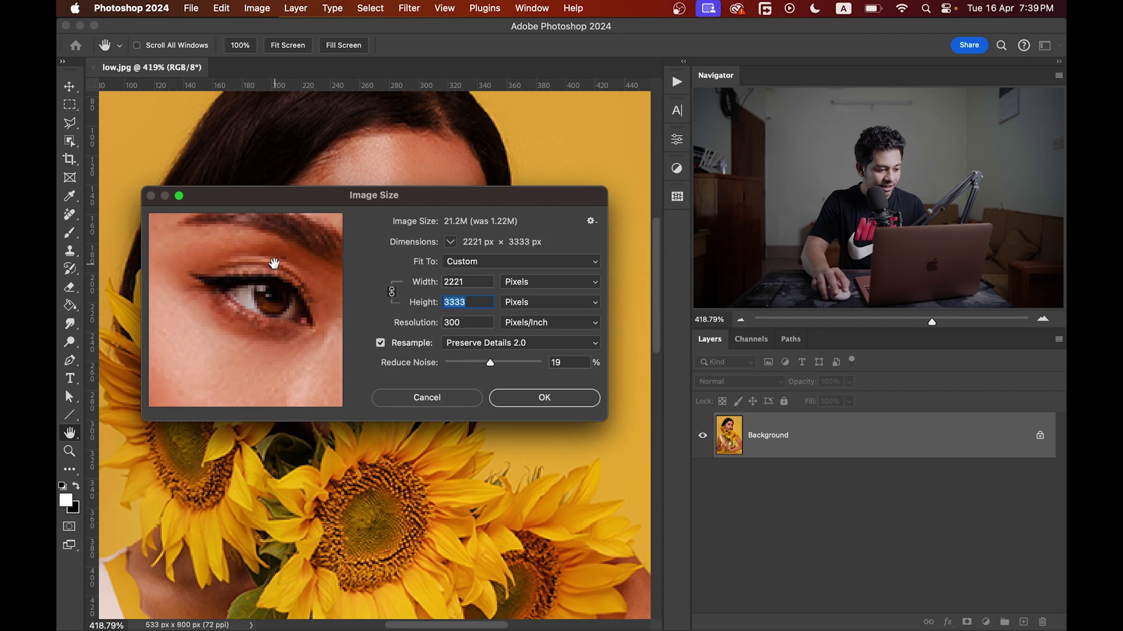
{"action": "left_click", "coordinate": [276, 395]}
{"action": "left_click_drag", "start_coordinate": [299, 328], "coordinate": [301, 356]}
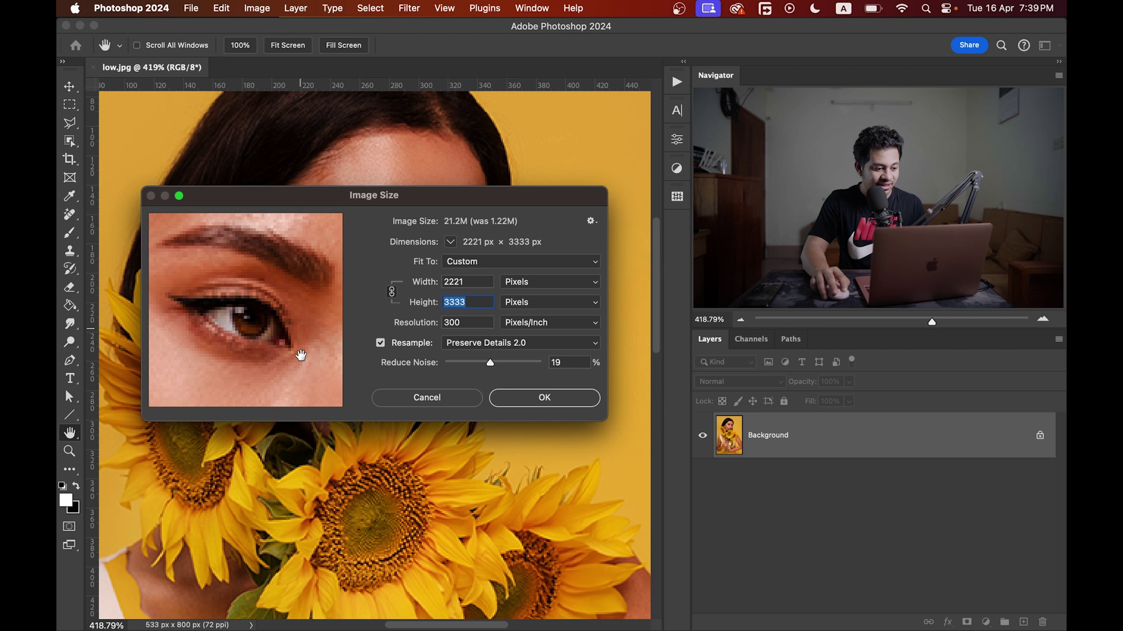
{"action": "left_click_drag", "start_coordinate": [242, 320], "coordinate": [269, 311]}
Step: Try different noise reduction amounts on the preview, set Reduce Noise to 17%, and apply the resize
{"action": "left_click_drag", "start_coordinate": [489, 363], "coordinate": [469, 363]}
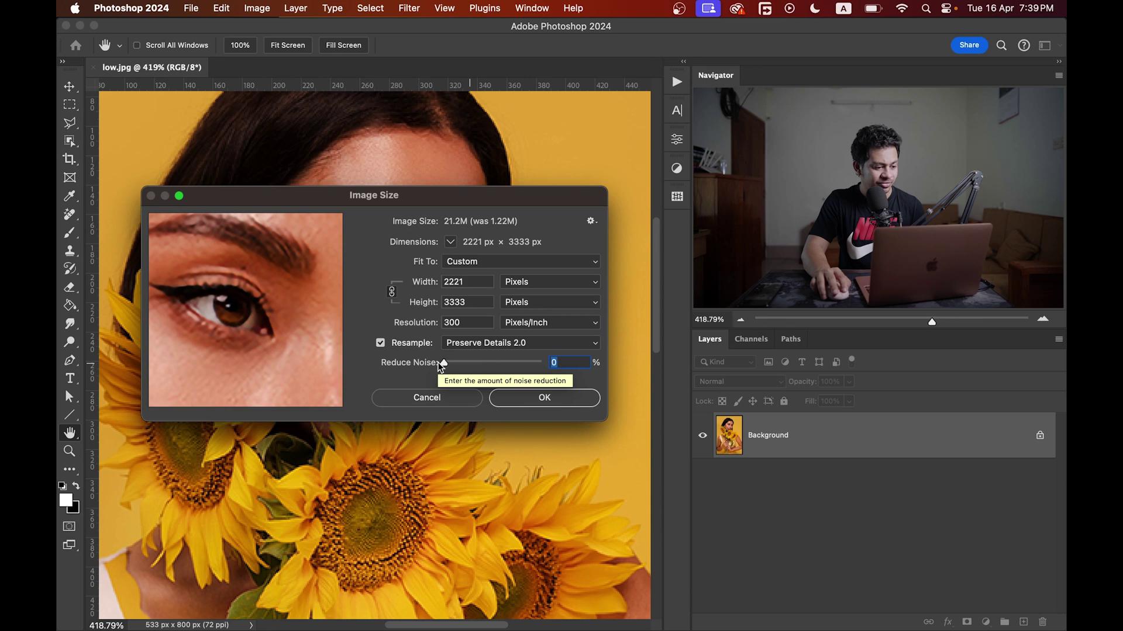
{"action": "left_click_drag", "start_coordinate": [440, 363], "coordinate": [513, 366]}
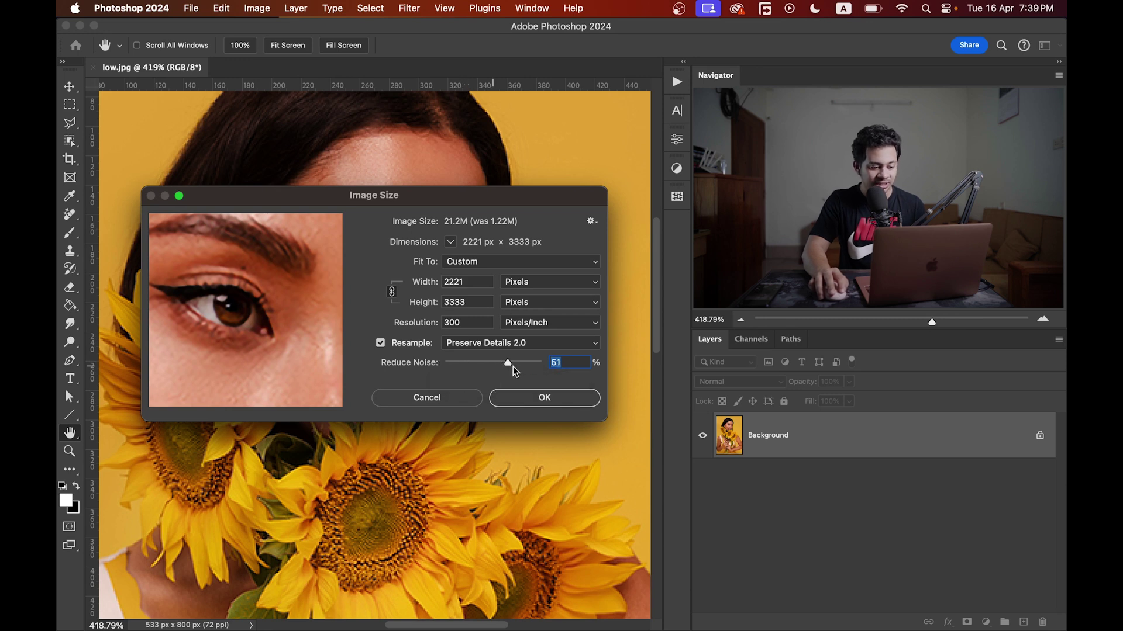
{"action": "left_click_drag", "start_coordinate": [308, 309], "coordinate": [291, 273]}
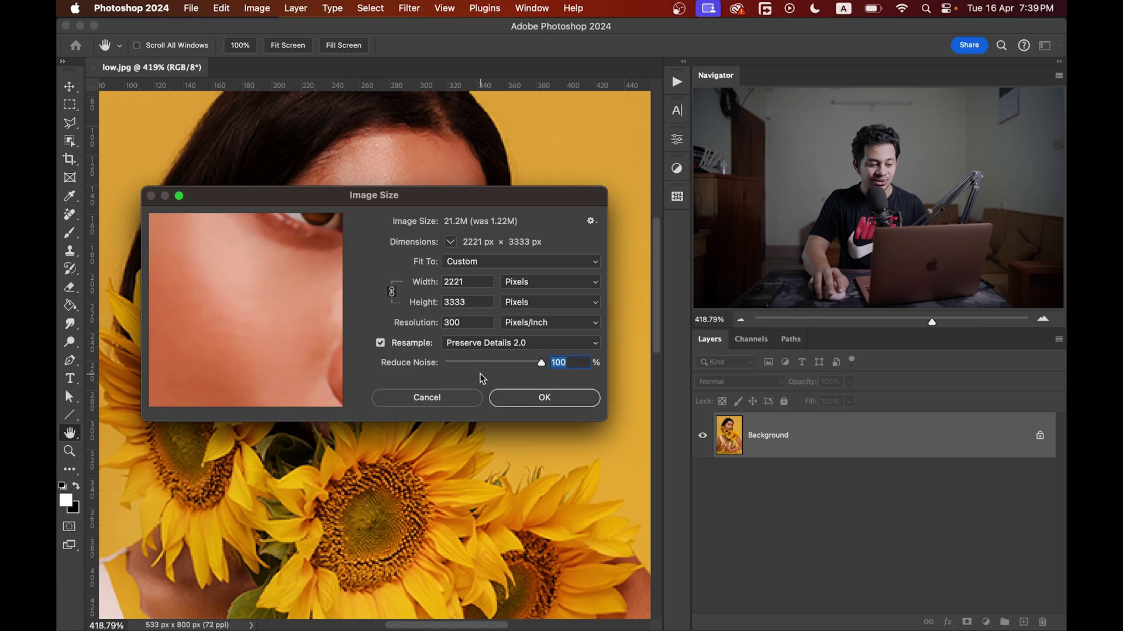
{"action": "left_click", "coordinate": [496, 363]}
{"action": "left_click_drag", "start_coordinate": [311, 332], "coordinate": [264, 323]}
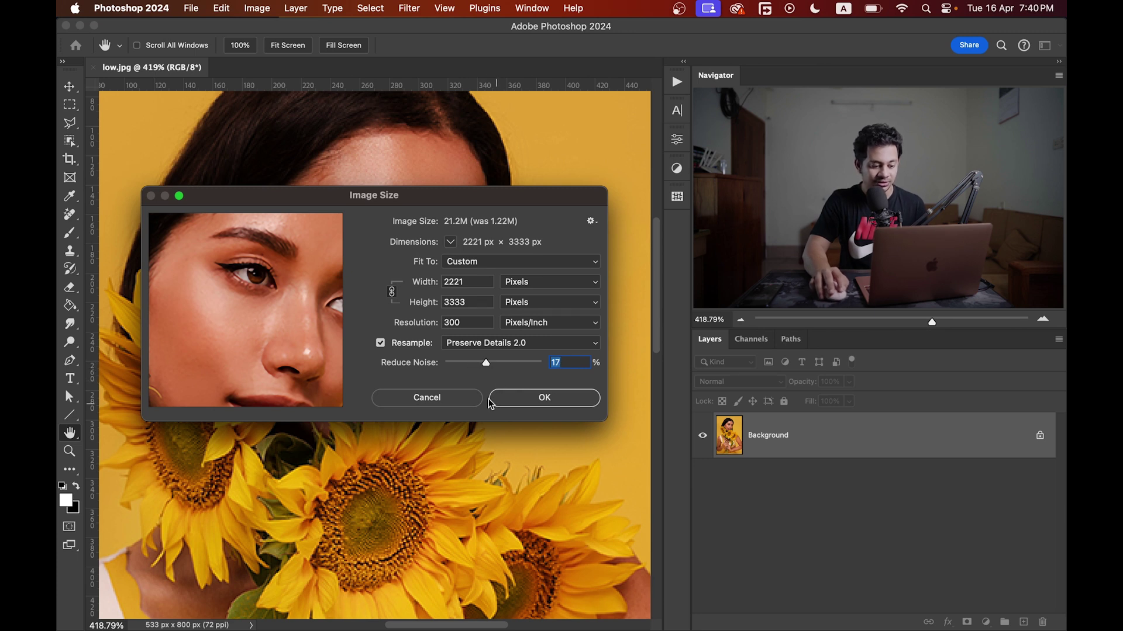
{"action": "left_click", "coordinate": [538, 403]}
Step: Check the whole resized portrait, and inspect the detail of the eyes and skin up close
{"action": "key", "text": "v"}
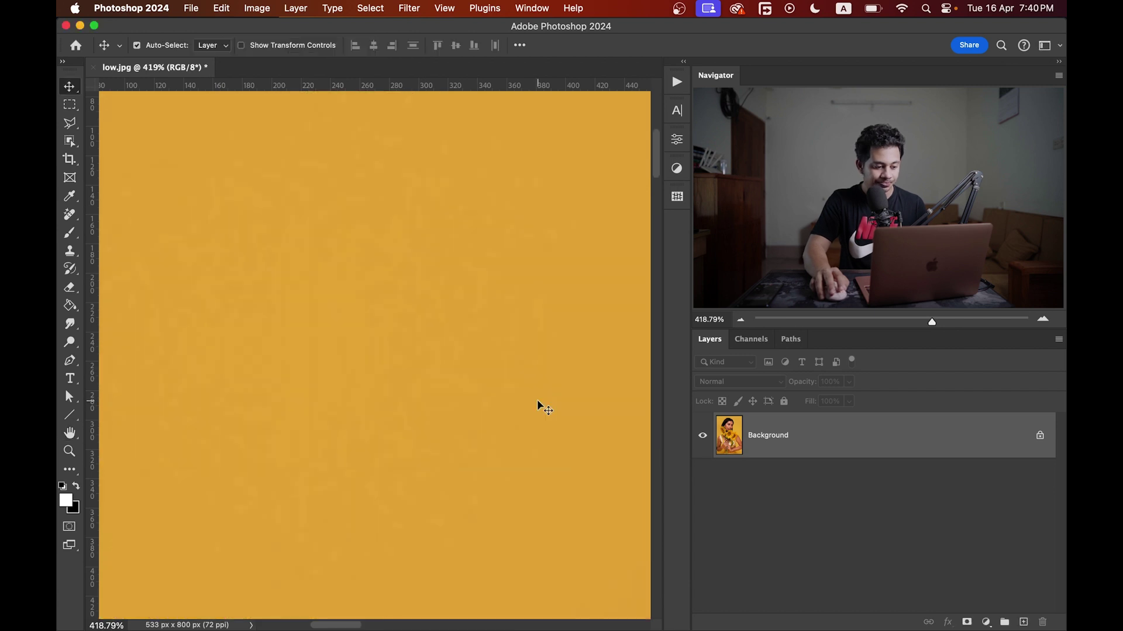
{"action": "key", "text": "super+0"}
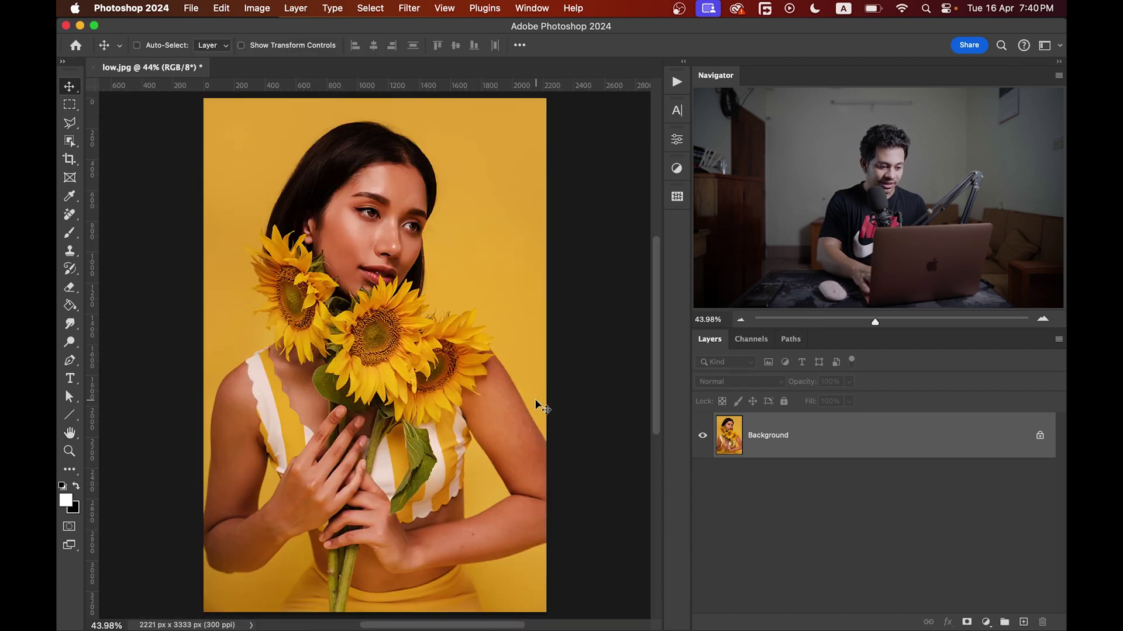
{"action": "key", "text": "super+plus"}
{"action": "key", "text": "super+plus"}
{"action": "scroll", "coordinate": [412, 282], "scroll_direction": "up", "scroll_amount": 3}
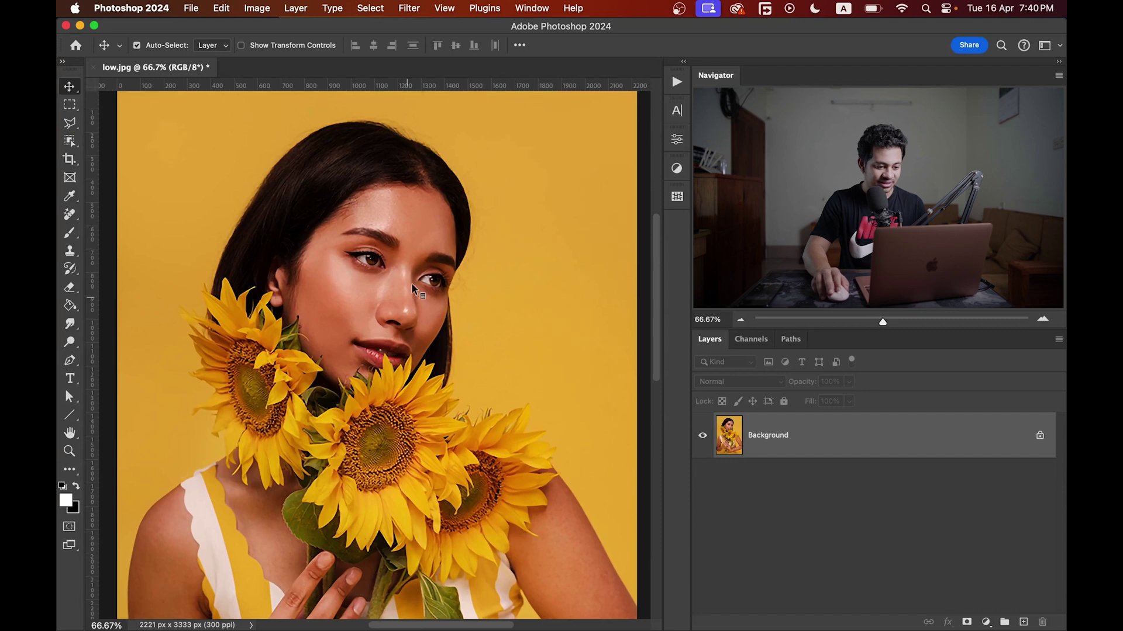
{"action": "scroll", "coordinate": [412, 283], "scroll_direction": "up", "scroll_amount": 3}
{"action": "left_click_drag", "start_coordinate": [418, 248], "coordinate": [447, 259]}
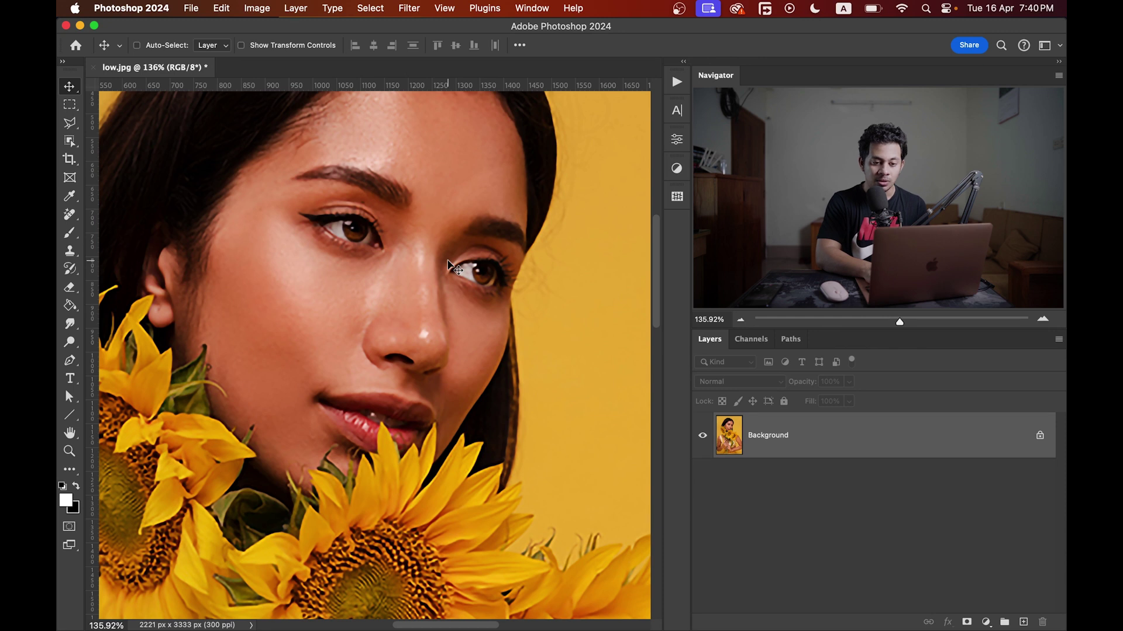
Step: Duplicate the Background layer and convert the copy to a smart object
{"action": "key", "text": "super+j"}
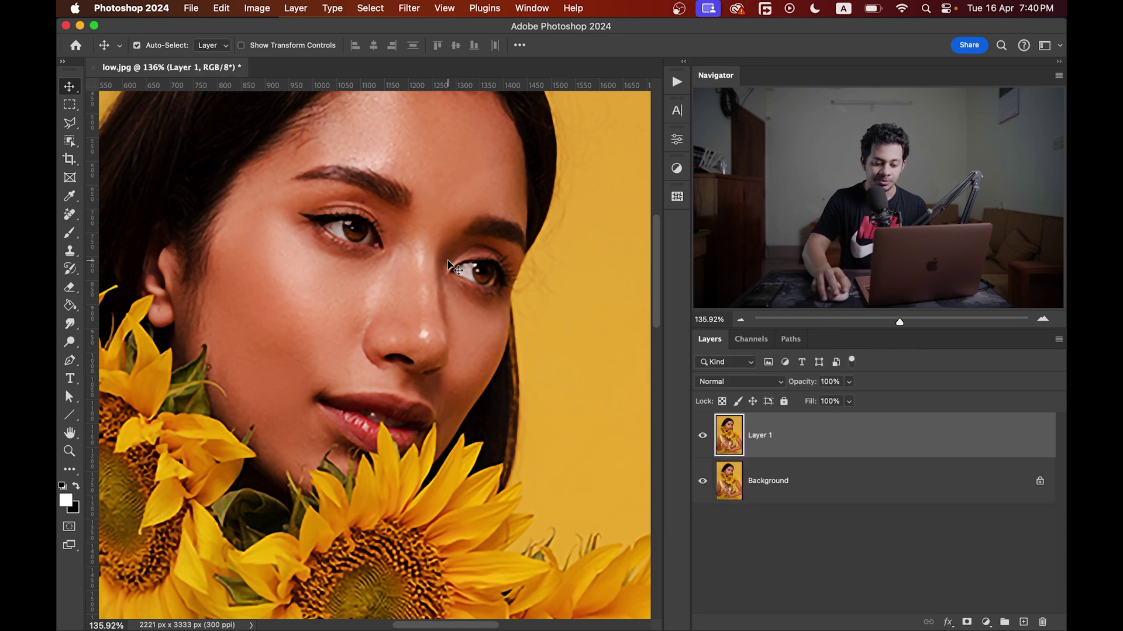
{"action": "right_click", "coordinate": [837, 440]}
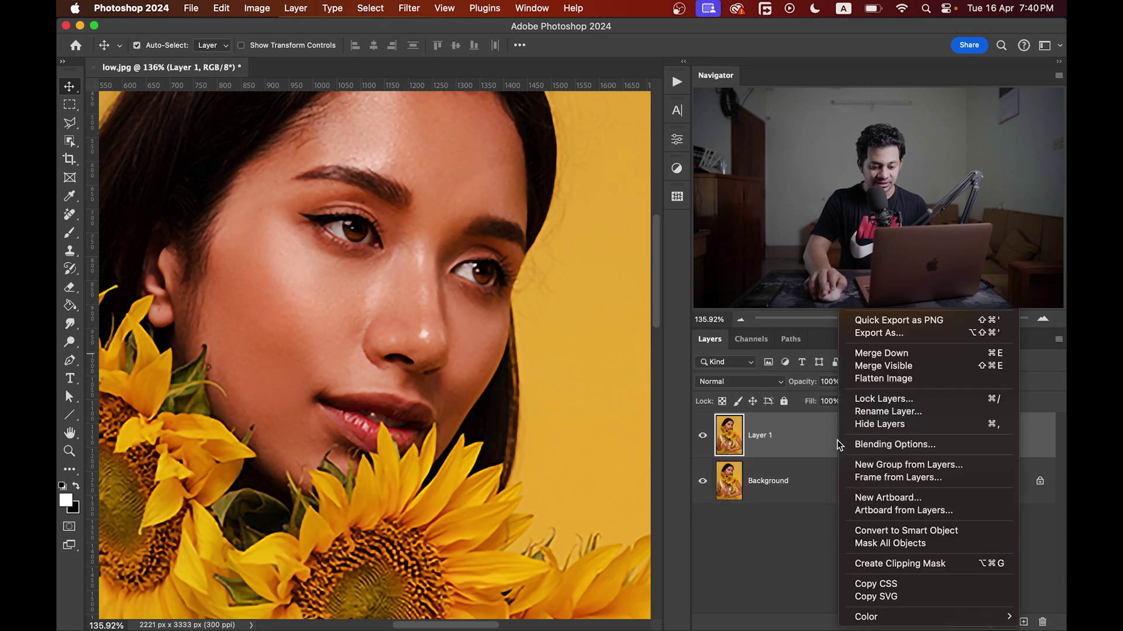
{"action": "left_click", "coordinate": [896, 529]}
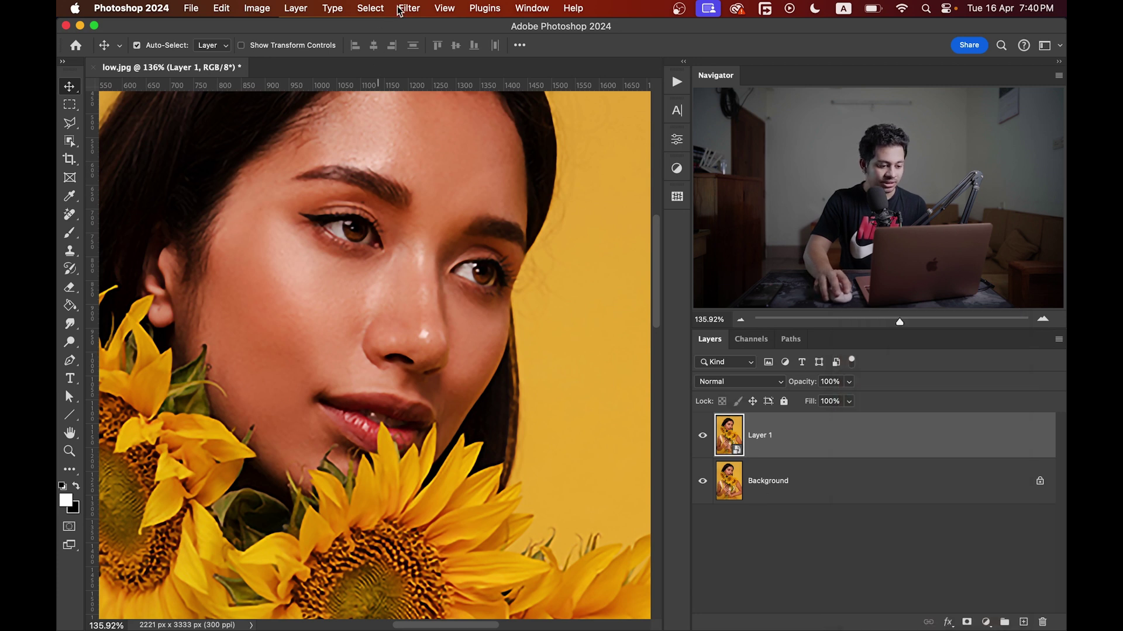
Step: Apply a High Pass filter with a radius of 2.4 pixels to Layer 1, checking the facial edges before accepting it
{"action": "left_click", "coordinate": [399, 10]}
{"action": "mouse_move", "coordinate": [484, 349]}
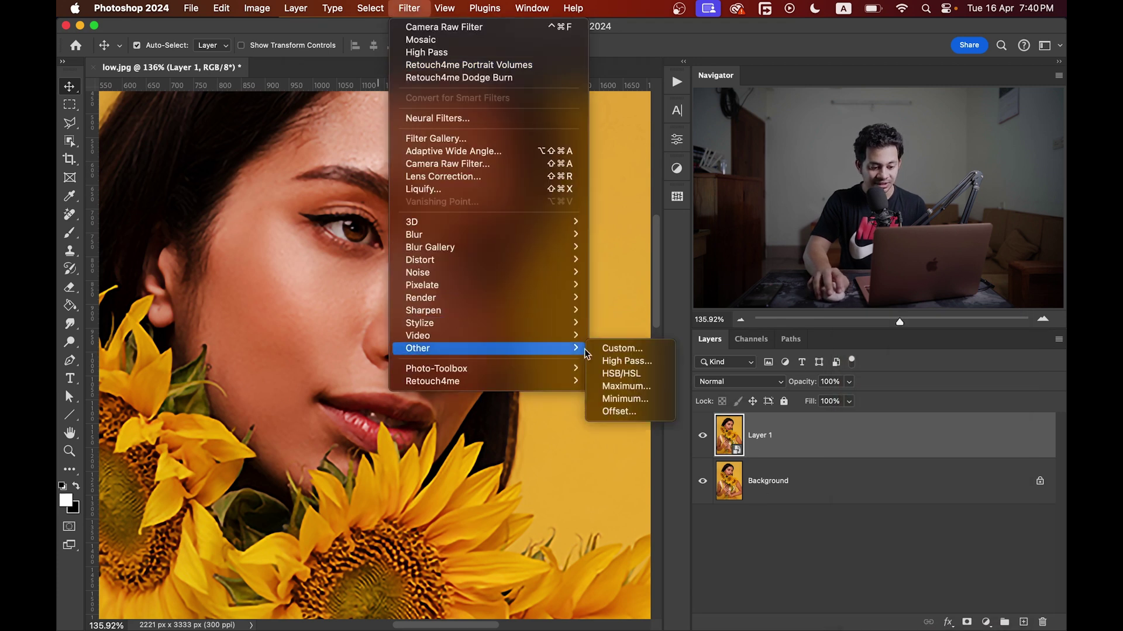
{"action": "left_click", "coordinate": [634, 361]}
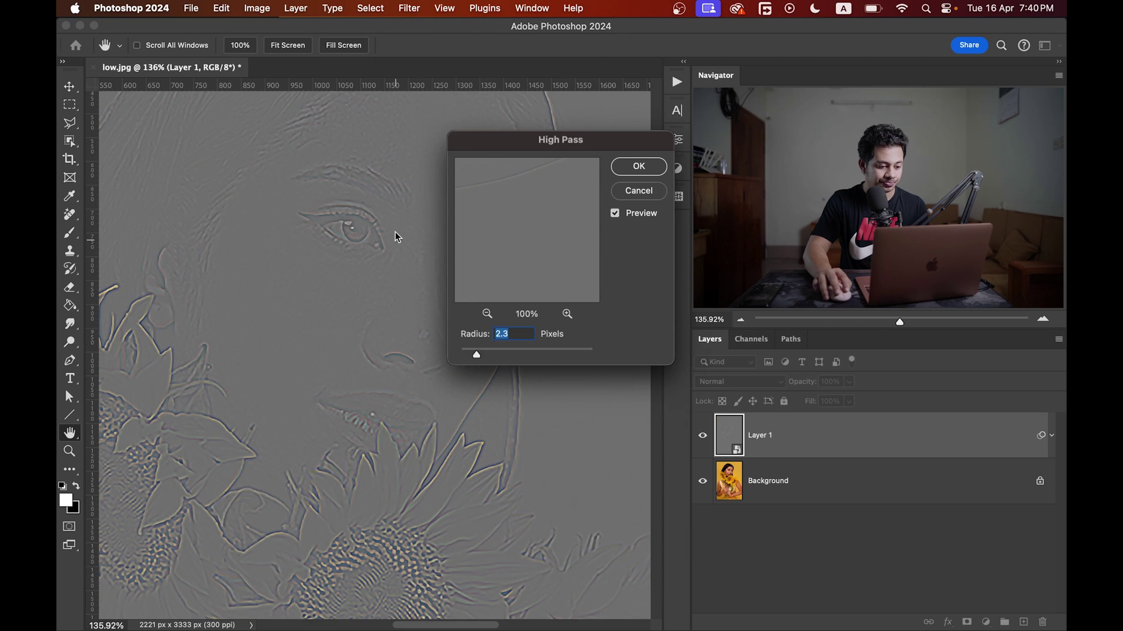
{"action": "left_click_drag", "start_coordinate": [564, 139], "coordinate": [545, 139]}
{"action": "mouse_move", "coordinate": [449, 353]}
{"action": "left_mouse_down"}
{"action": "mouse_move", "coordinate": [439, 350]}
{"action": "mouse_move", "coordinate": [460, 354]}
{"action": "left_mouse_up"}
{"action": "key", "text": "alt"}
{"action": "scroll", "coordinate": [318, 296], "scroll_direction": "up", "scroll_amount": 5}
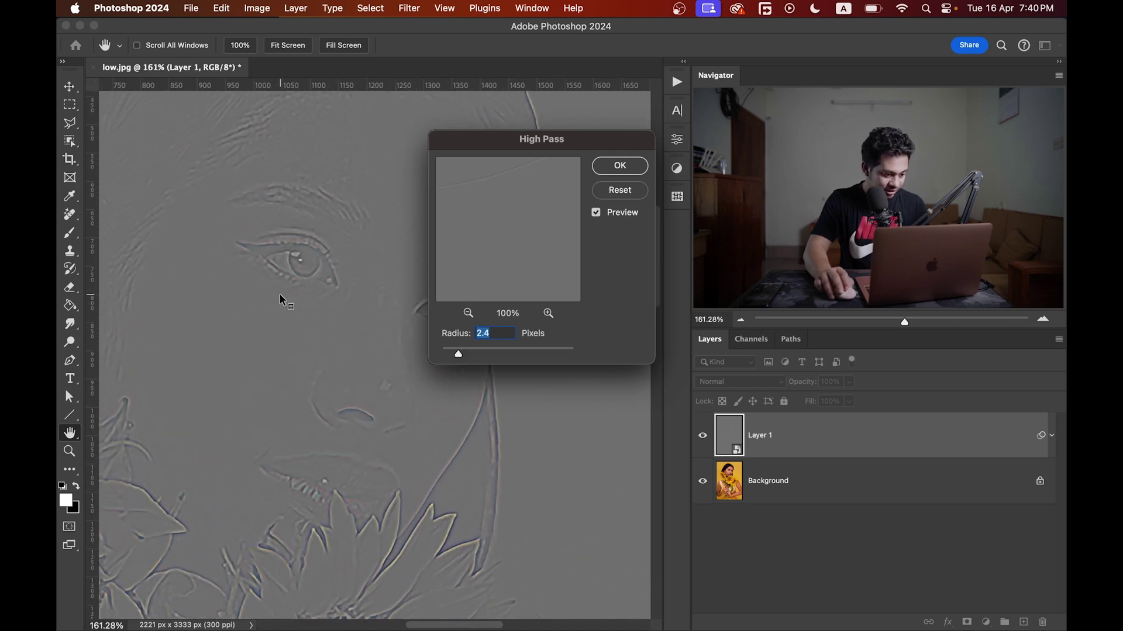
{"action": "scroll", "coordinate": [336, 266], "scroll_direction": "up", "scroll_amount": 3}
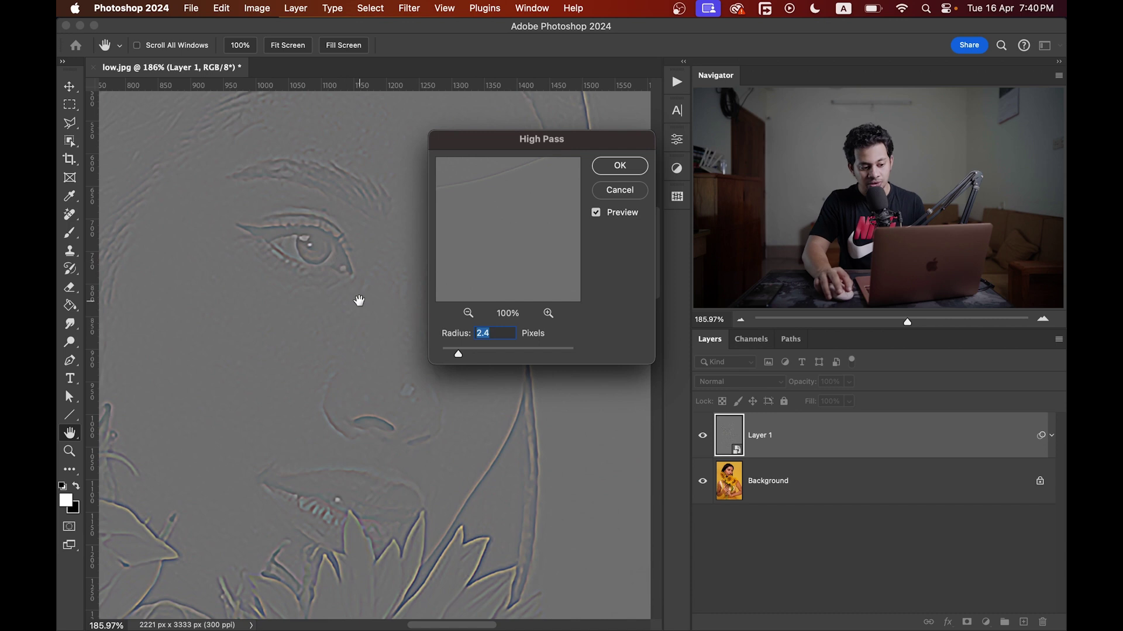
{"action": "left_click_drag", "start_coordinate": [359, 300], "coordinate": [316, 308]}
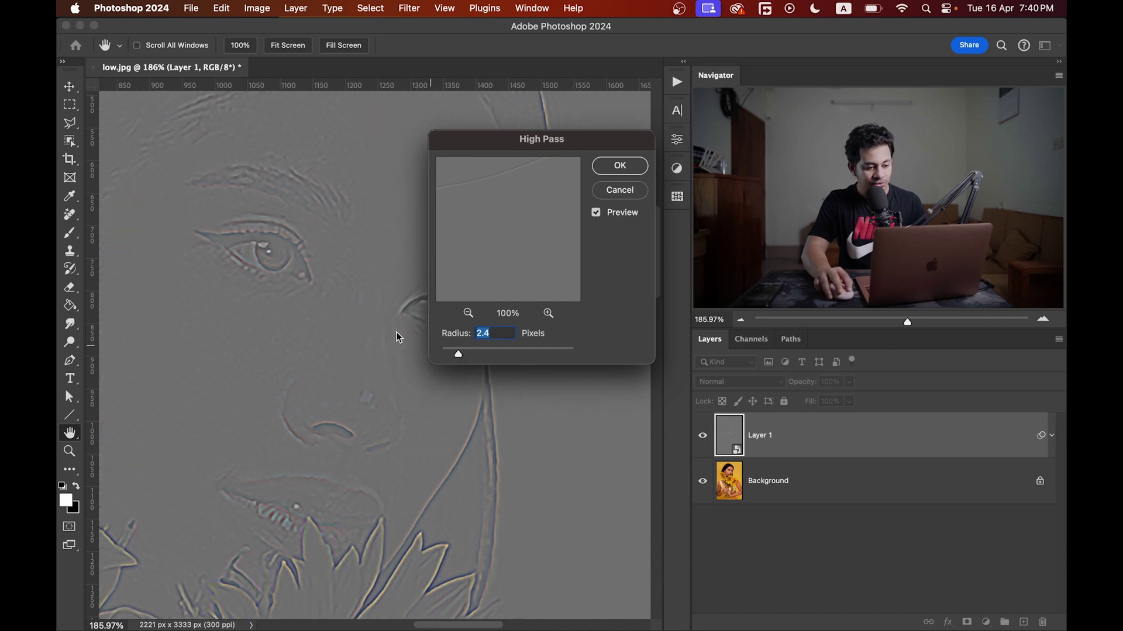
{"action": "left_click_drag", "start_coordinate": [397, 337], "coordinate": [366, 335]}
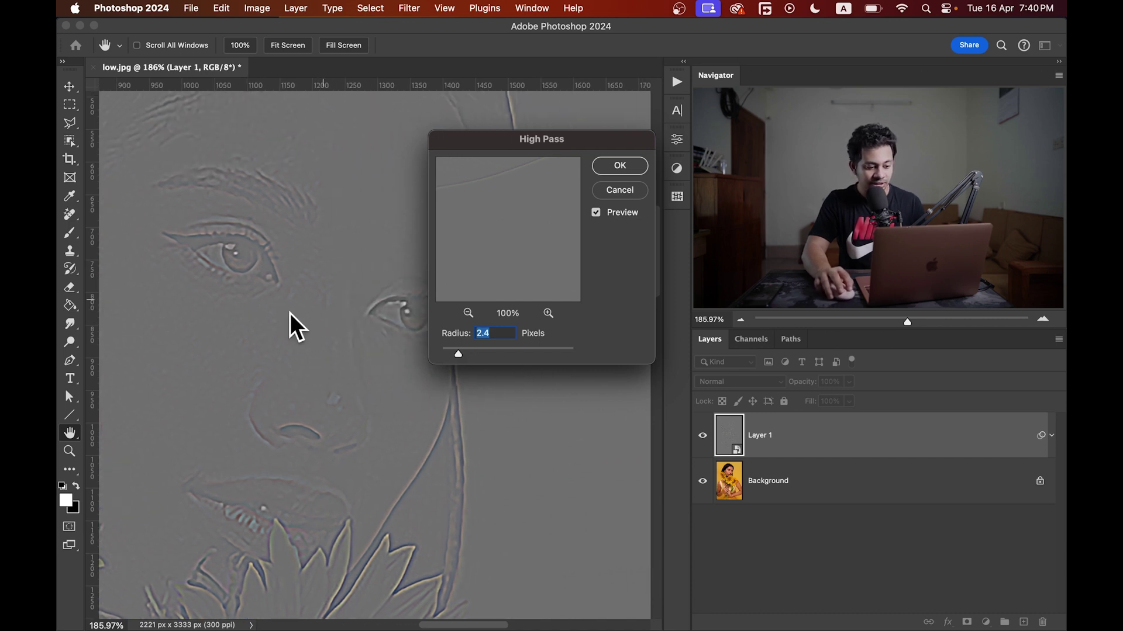
{"action": "left_click", "coordinate": [606, 172]}
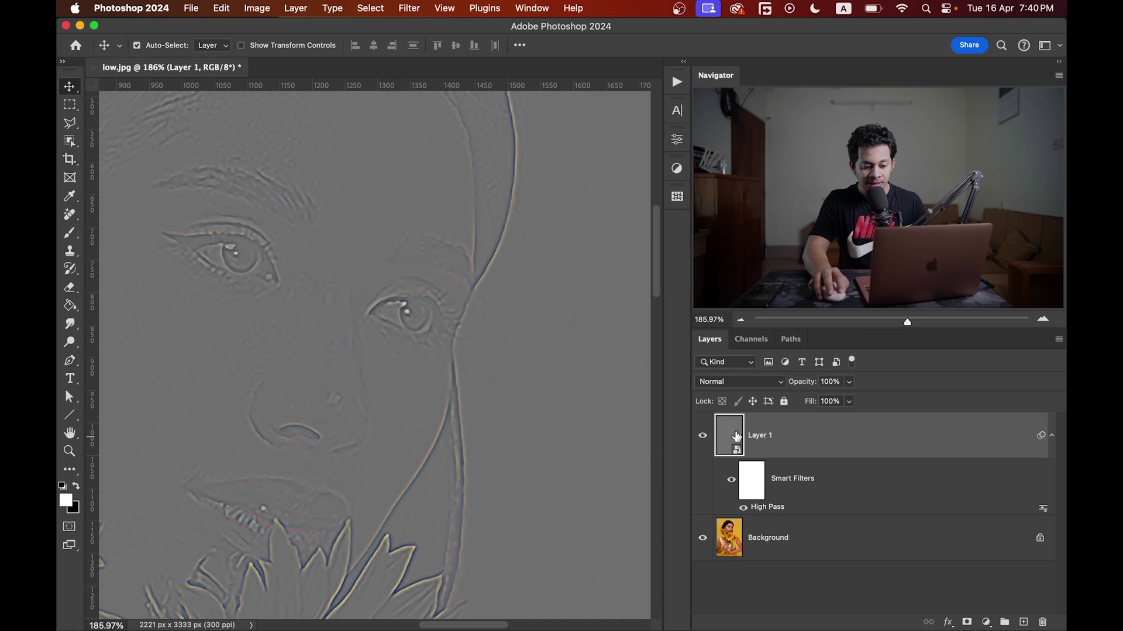
Step: Set the blend mode of the High Pass layer, Layer 1, to Overlay
{"action": "left_click", "coordinate": [759, 385]}
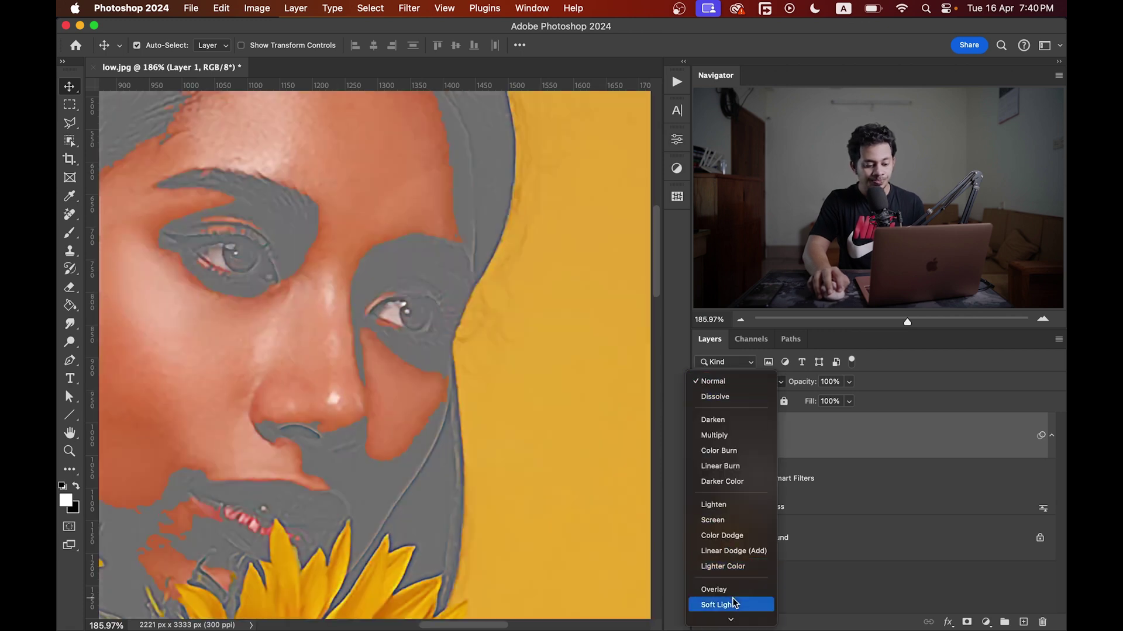
{"action": "left_click", "coordinate": [713, 589]}
{"action": "left_click_drag", "start_coordinate": [389, 345], "coordinate": [424, 368]}
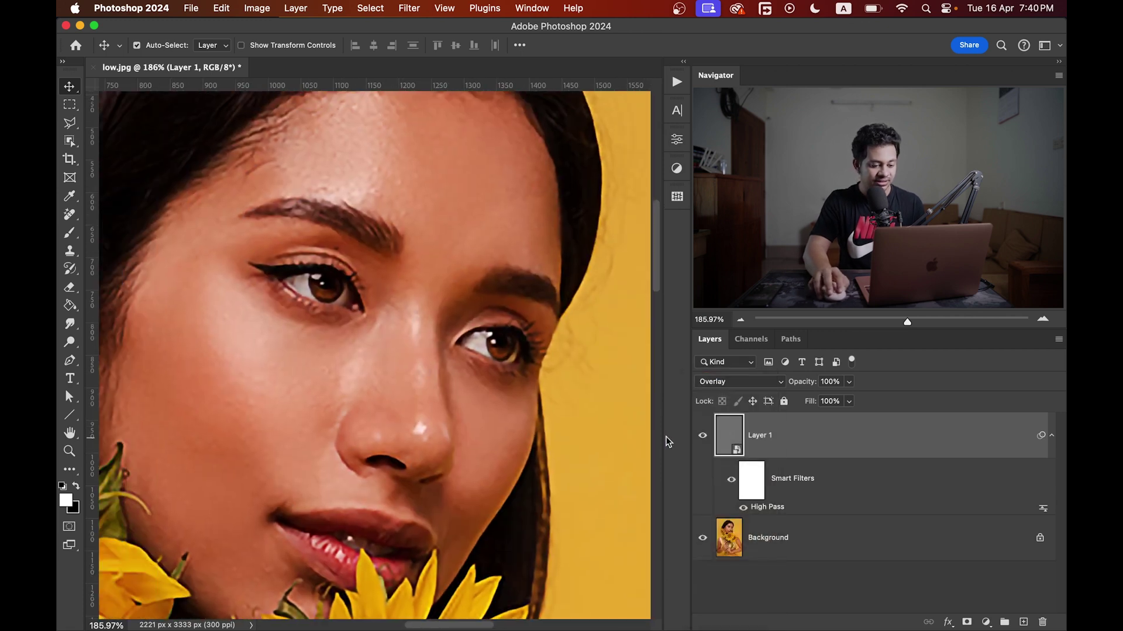
Step: Compare the face and sunflowers with and without the sharpening layer by switching its visibility off and on
{"action": "left_click", "coordinate": [703, 439]}
{"action": "left_click", "coordinate": [703, 436]}
{"action": "left_click_drag", "start_coordinate": [342, 401], "coordinate": [458, 401]}
{"action": "scroll", "coordinate": [457, 402], "scroll_direction": "down", "scroll_amount": 3}
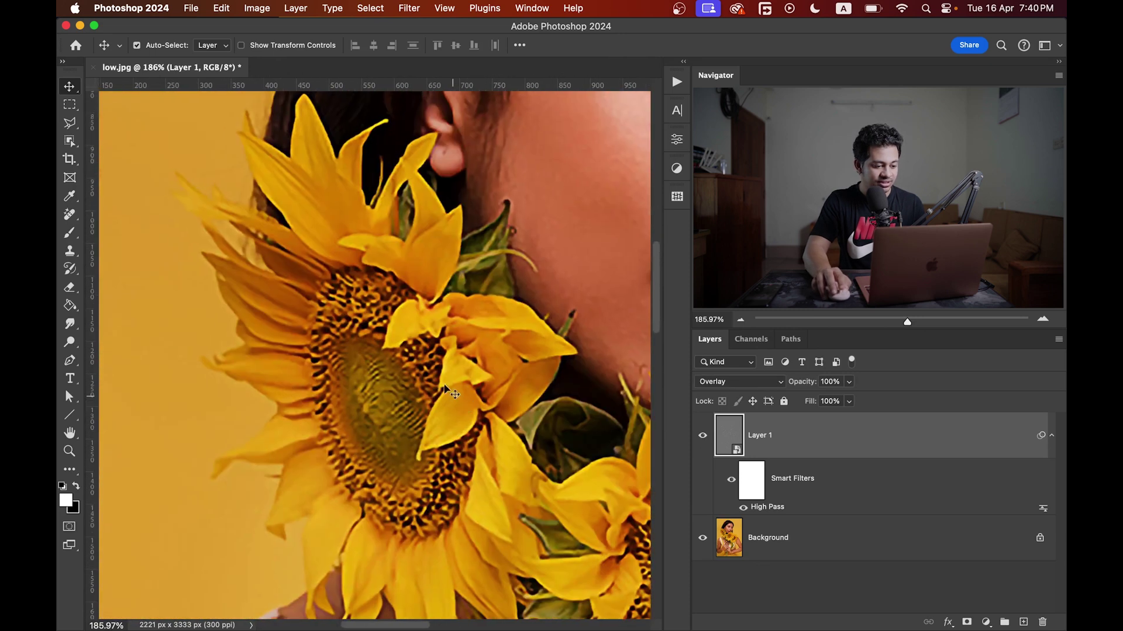
{"action": "left_click", "coordinate": [704, 541], "text": "alt"}
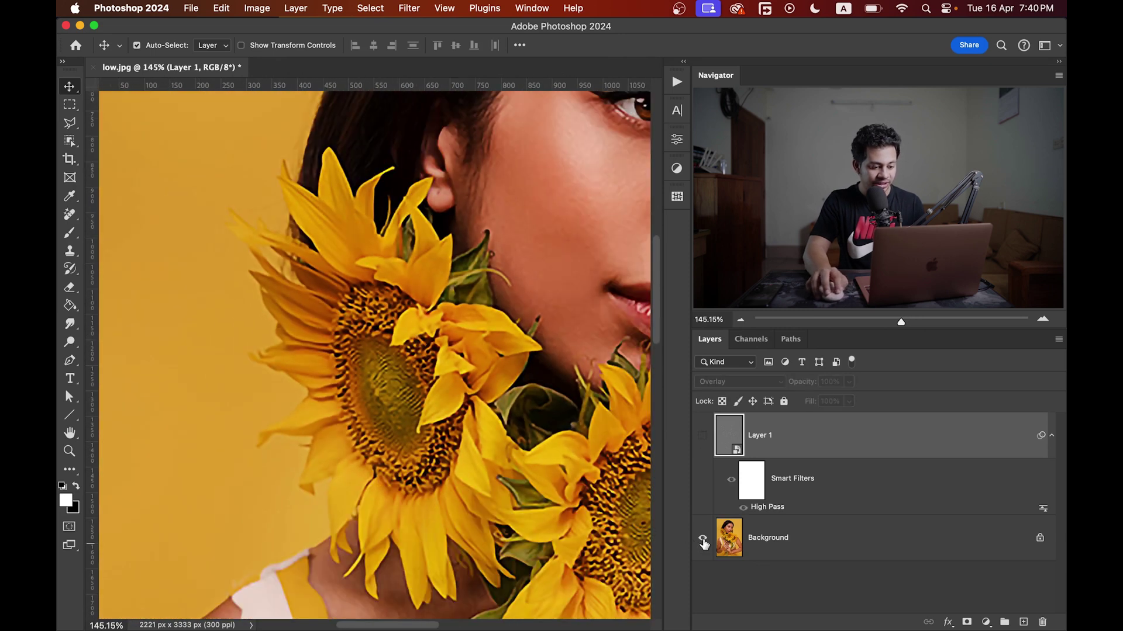
{"action": "left_click", "coordinate": [704, 537], "text": "alt"}
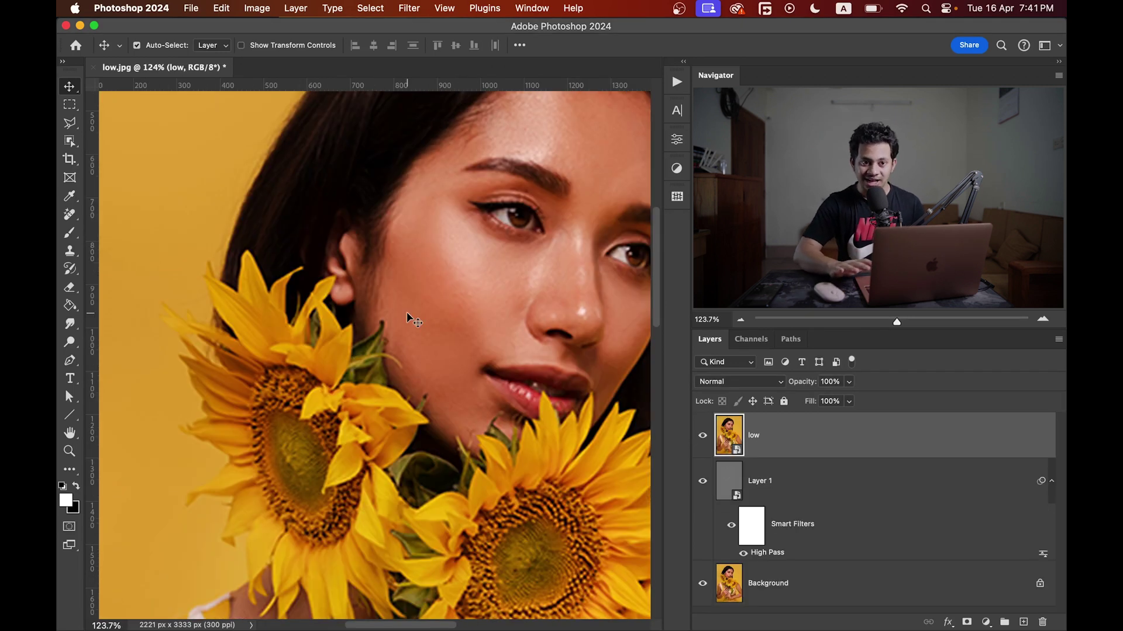
Step: Compare the sharpened portrait with the low layer by repeatedly toggling that layer's visibility, leaving it hidden
{"action": "left_click_drag", "start_coordinate": [408, 317], "coordinate": [380, 301]}
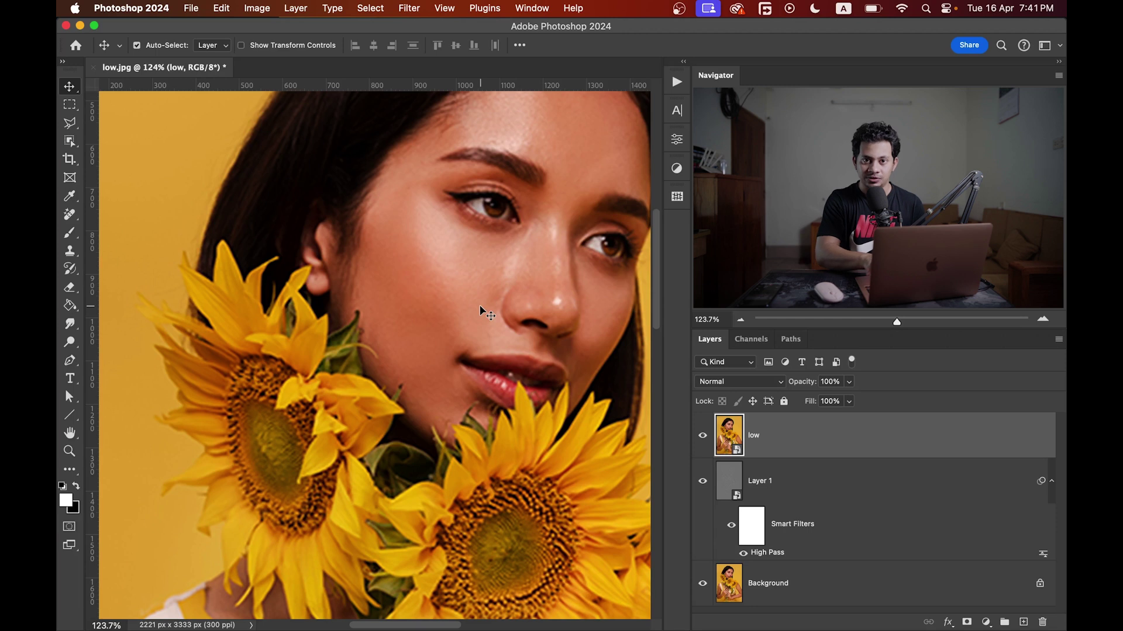
{"action": "scroll", "coordinate": [561, 357], "scroll_direction": "left", "scroll_amount": 3}
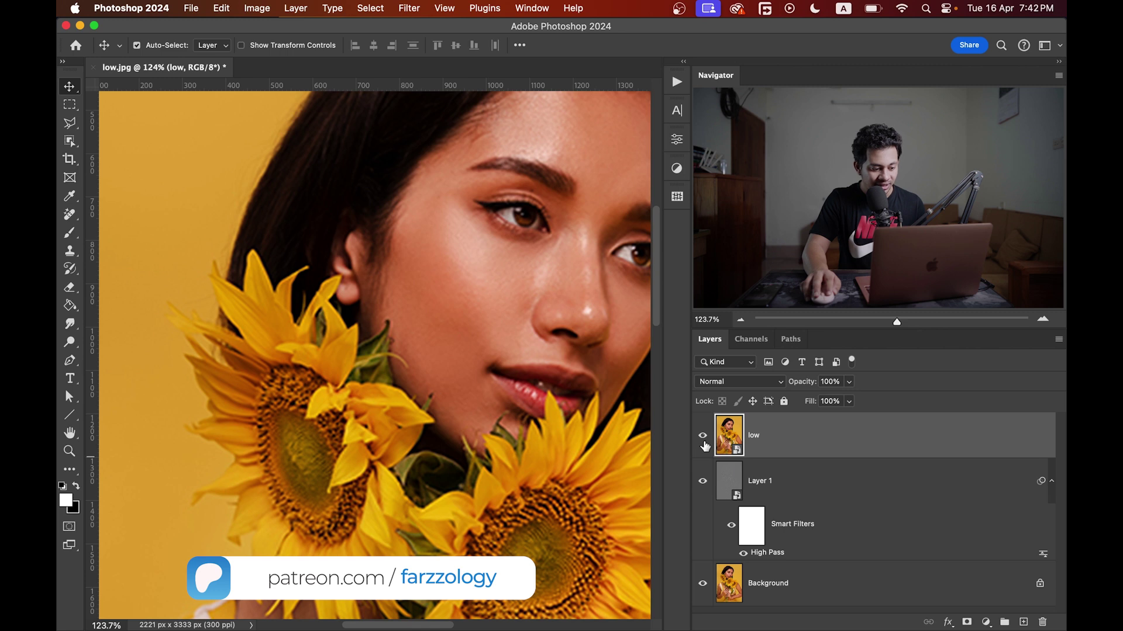
{"action": "left_click", "coordinate": [703, 437]}
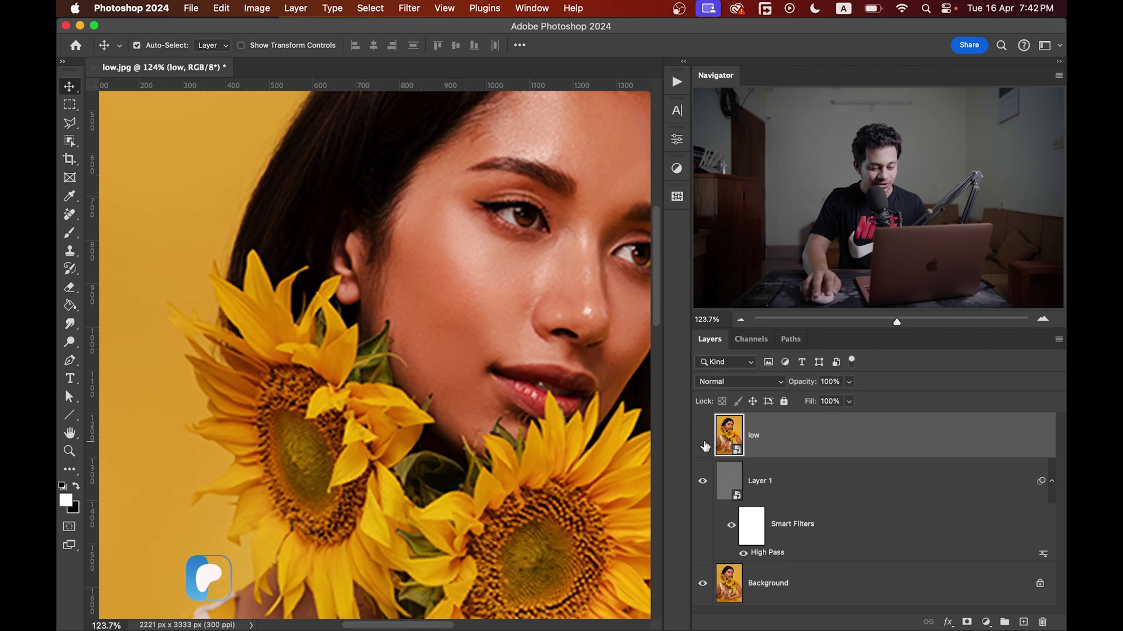
{"action": "left_click", "coordinate": [704, 442]}
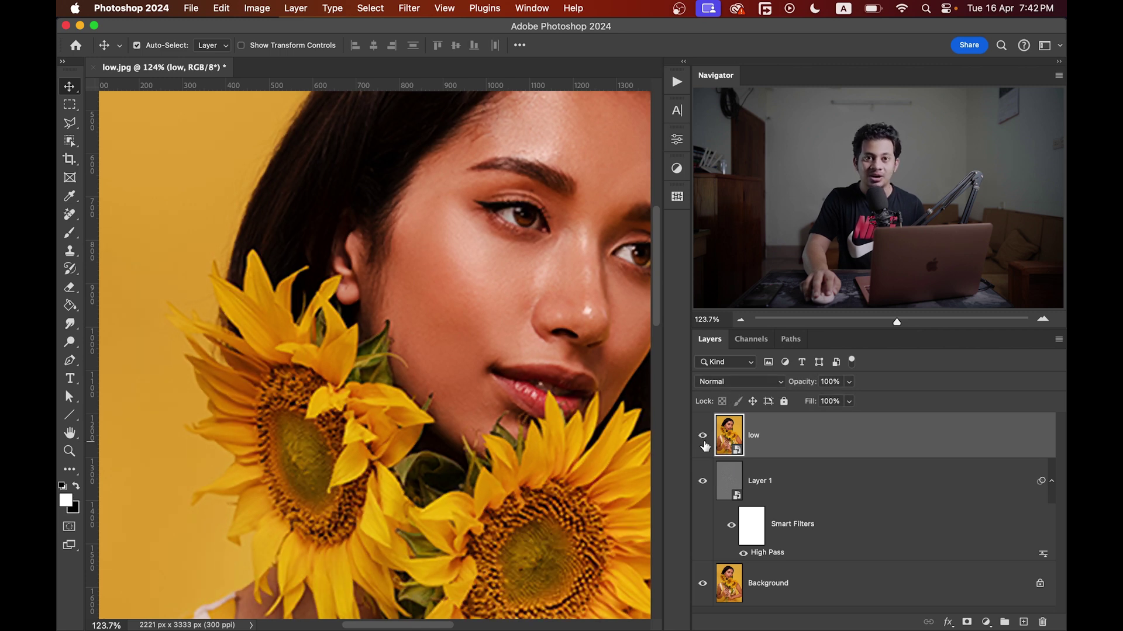
{"action": "left_click", "coordinate": [704, 442]}
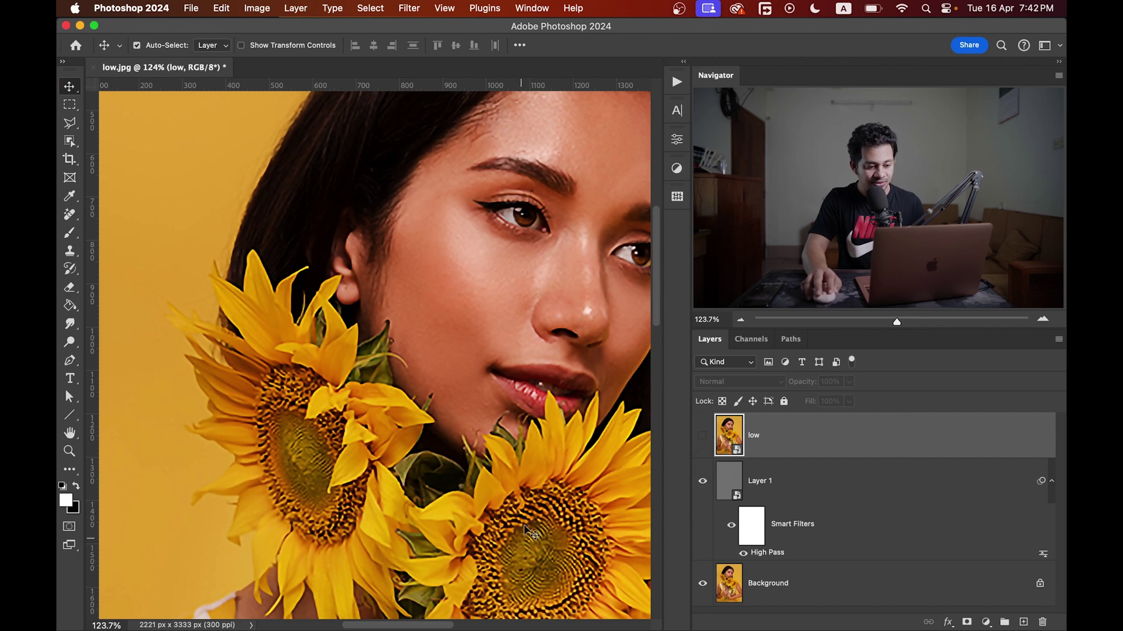
{"action": "left_click", "coordinate": [702, 438]}
{"action": "left_click", "coordinate": [703, 437]}
{"action": "left_click", "coordinate": [702, 437]}
{"action": "left_click", "coordinate": [701, 438]}
{"action": "left_click", "coordinate": [701, 439]}
{"action": "left_click", "coordinate": [701, 438]}
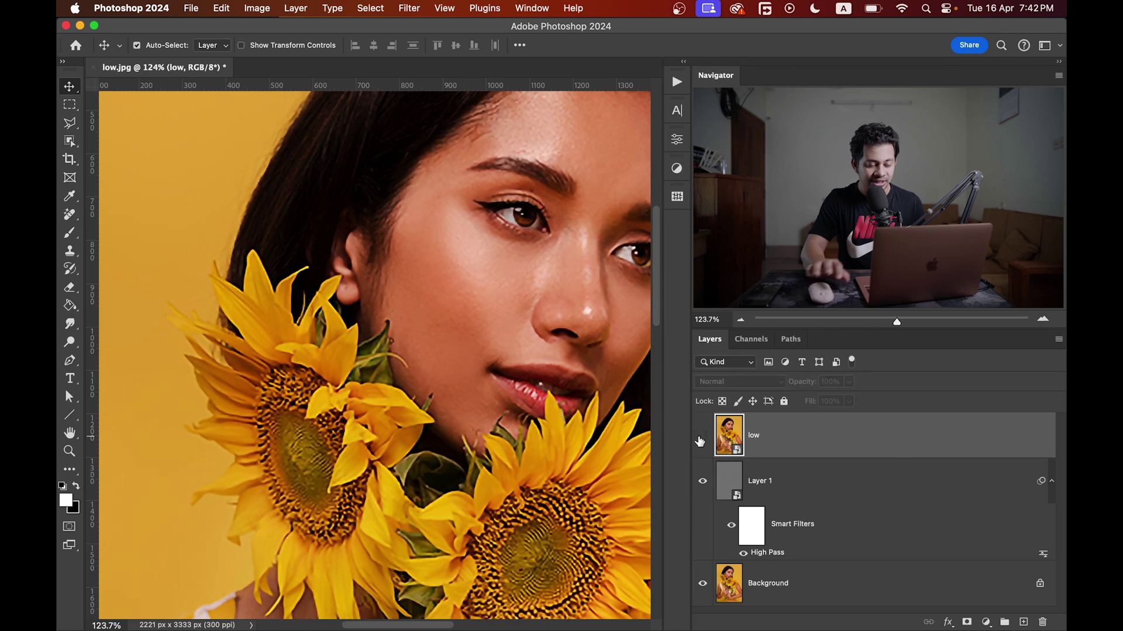